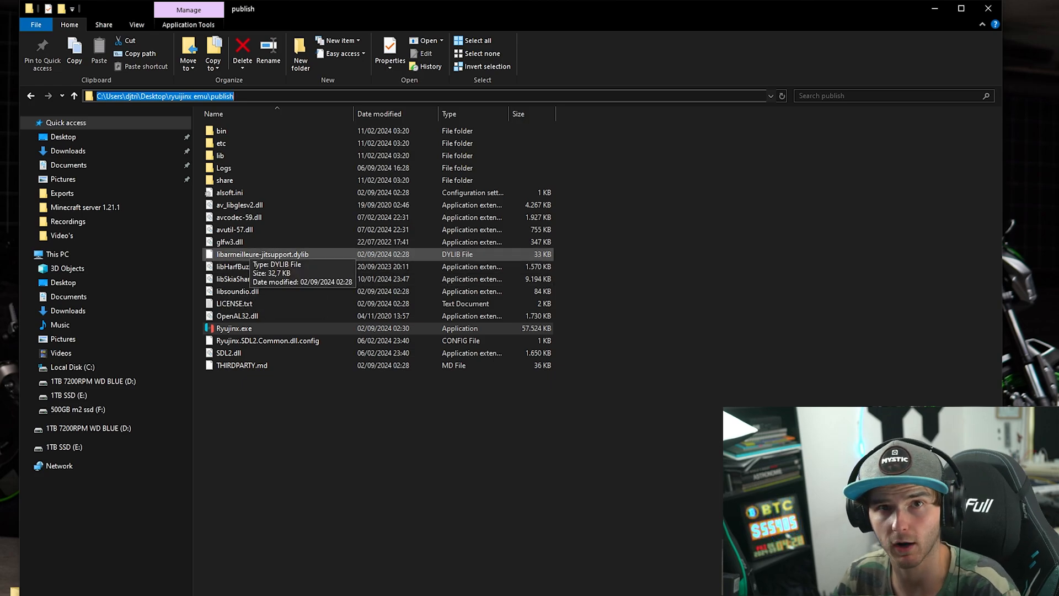
{"action": "type", "text": "%"}
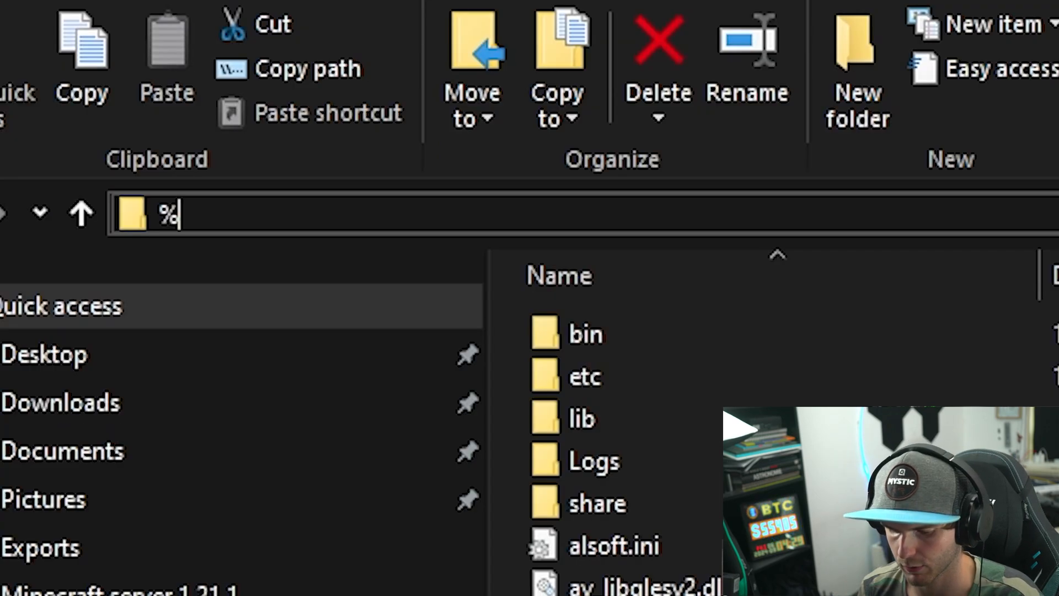
{"action": "type", "text": "appdata"}
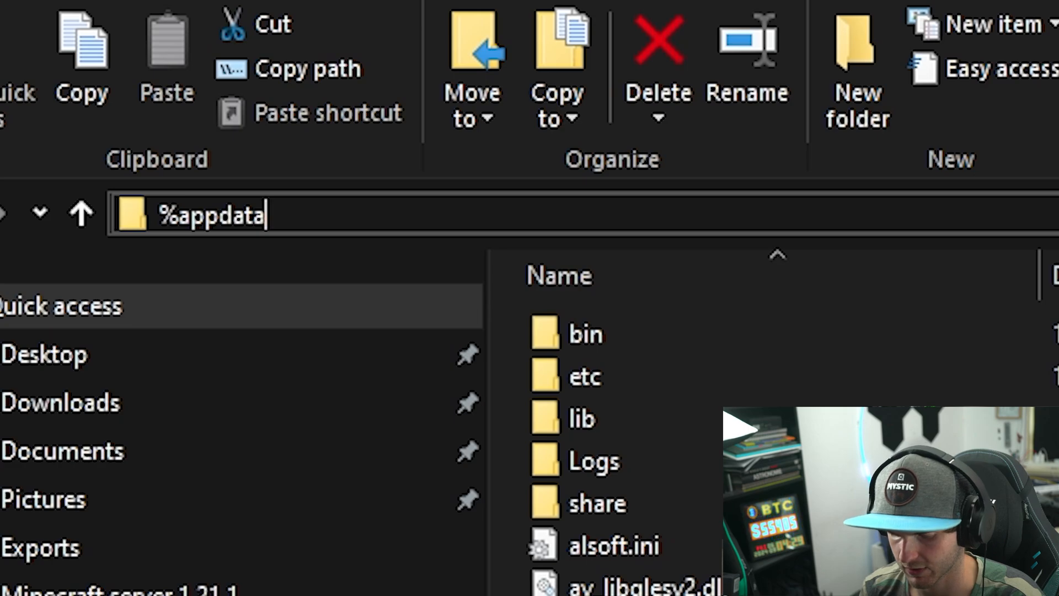
{"action": "type", "text": "%"}
- Navigate from %appdata% into the Ryujinx\system folder
{"action": "key", "text": "Return"}
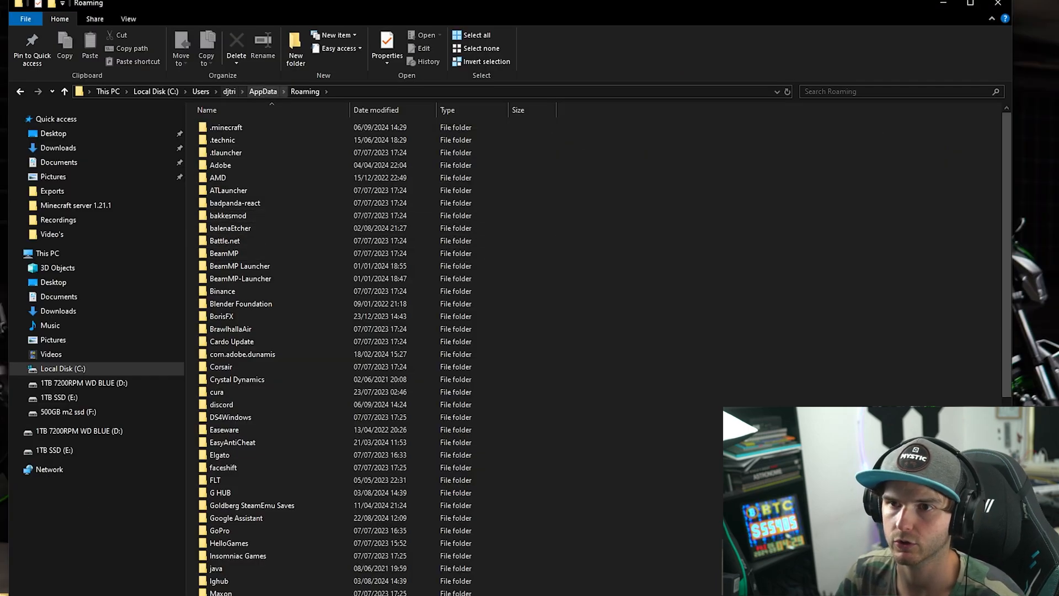
{"action": "key", "text": "alt+Up"}
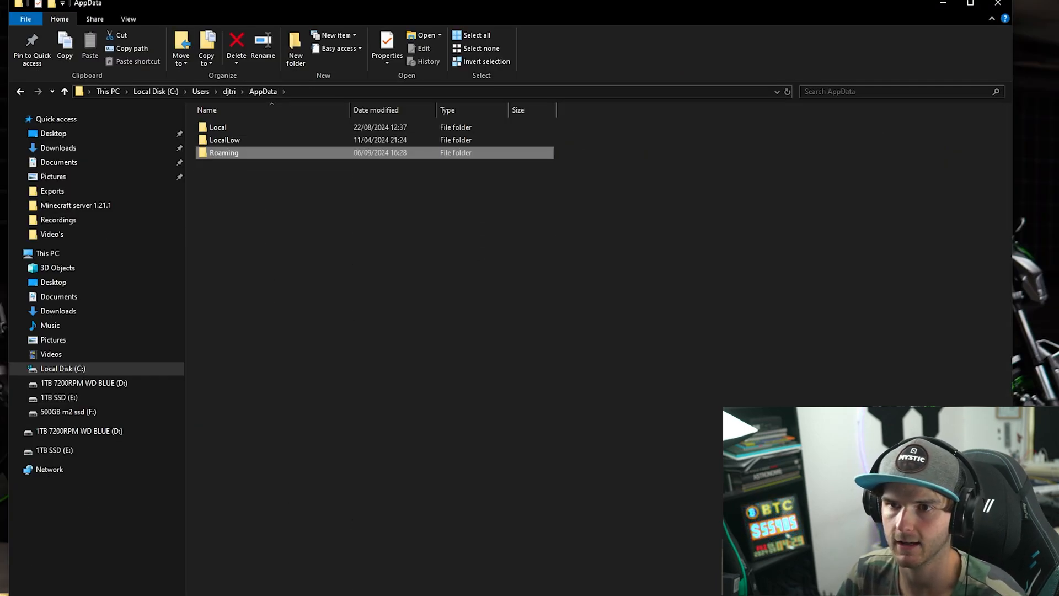
{"action": "key", "text": "Return"}
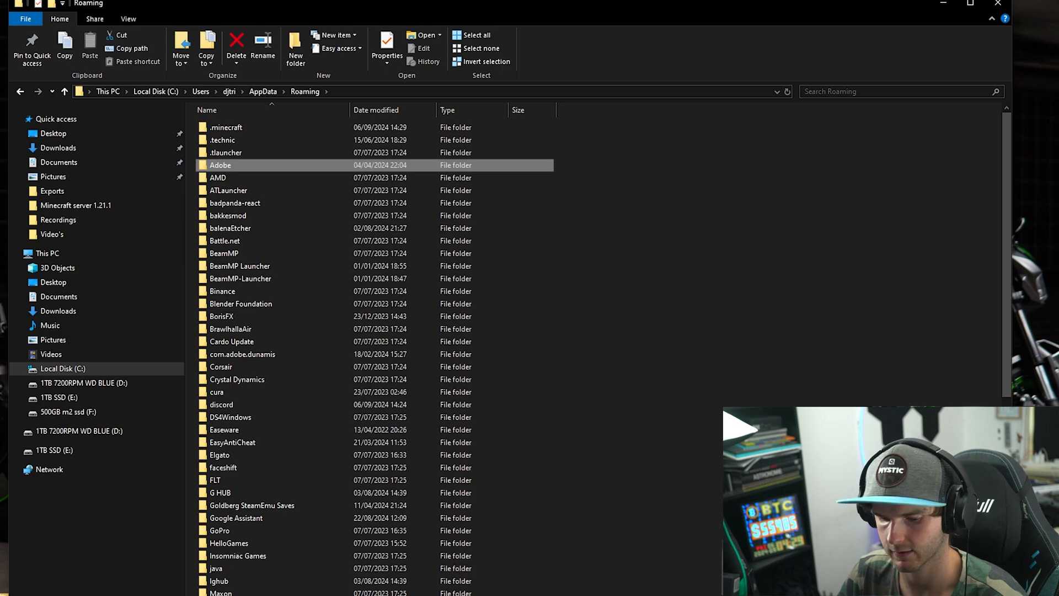
{"action": "type", "text": "mry"}
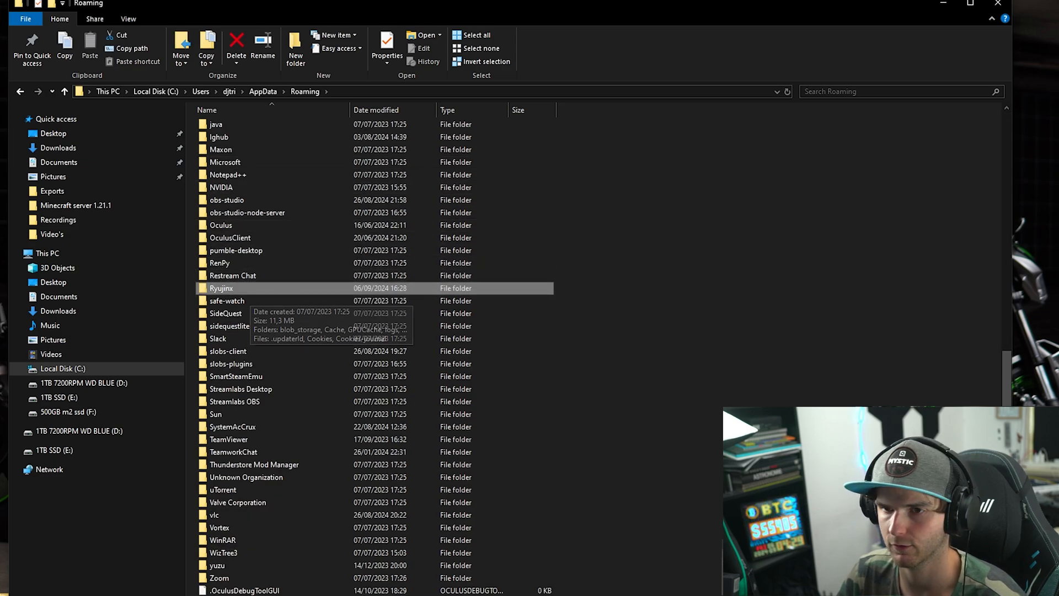
{"action": "key", "text": "Return"}
{"action": "key", "text": "Down"}
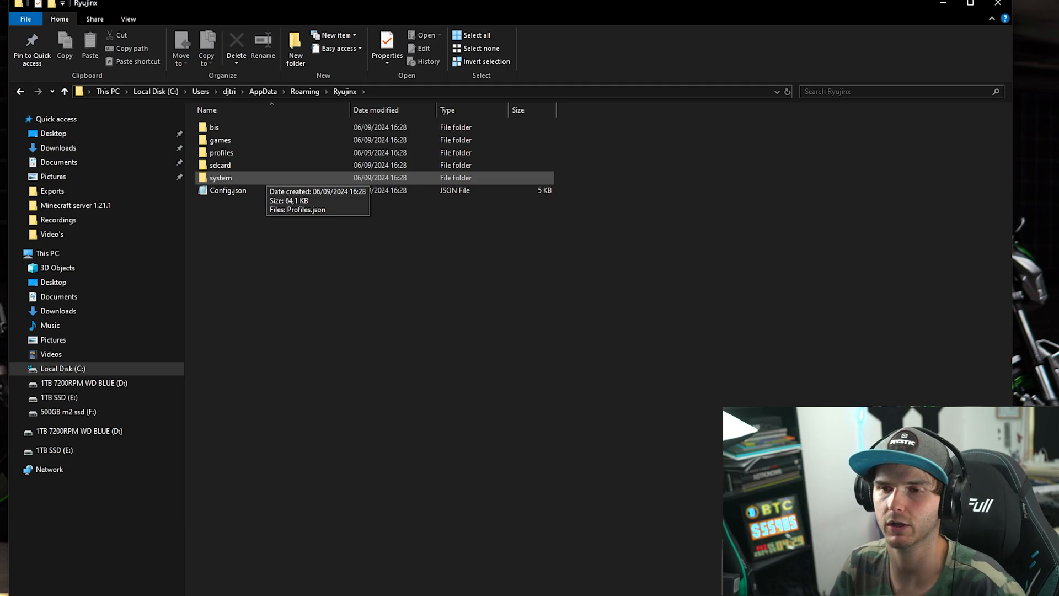
{"action": "key", "text": "Return"}
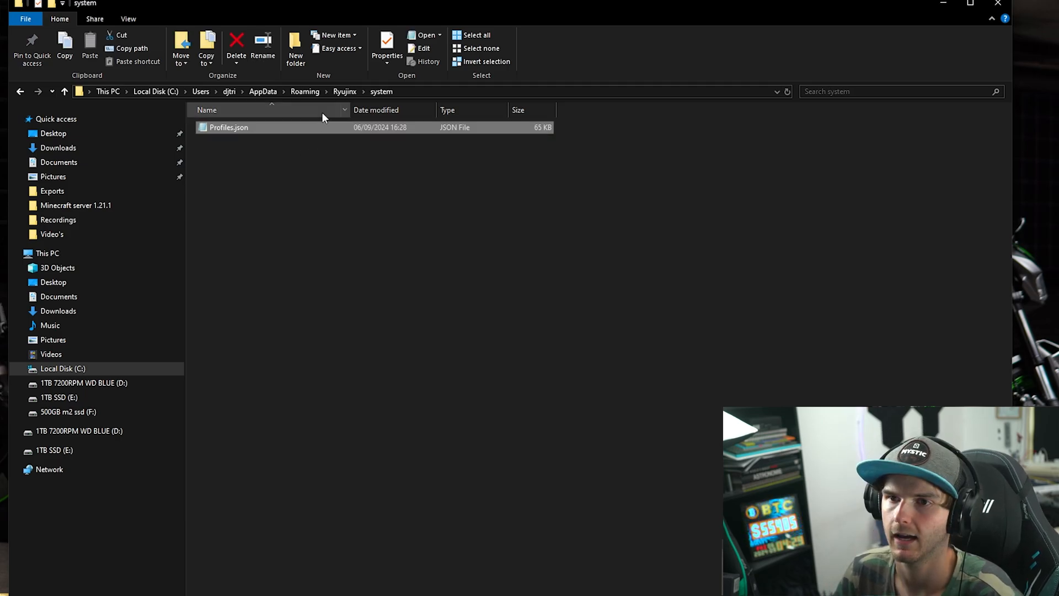
- Drag prod.keys and title.keys from the archive into the system folder
{"action": "left_click", "coordinate": [289, 156]}
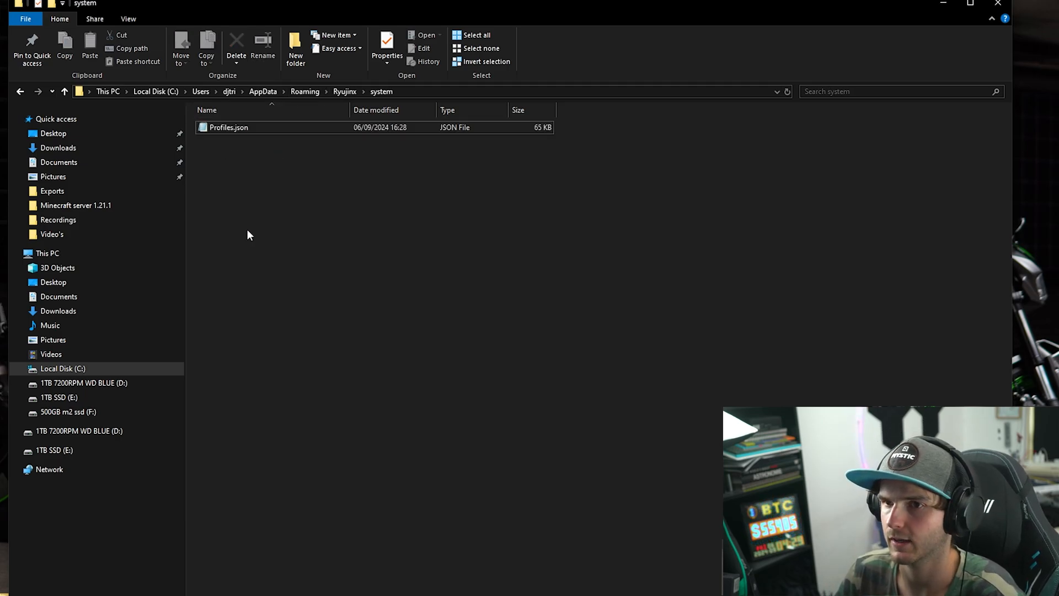
{"action": "left_click_drag", "start_coordinate": [234, 190], "coordinate": [284, 147]}
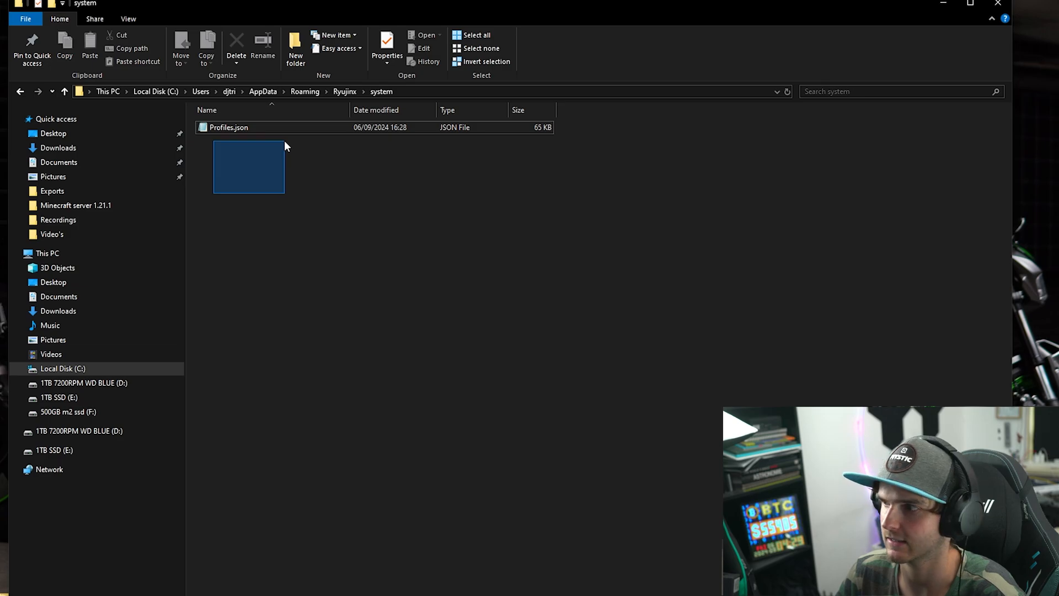
{"action": "left_click_drag", "start_coordinate": [284, 147], "coordinate": [284, 147]}
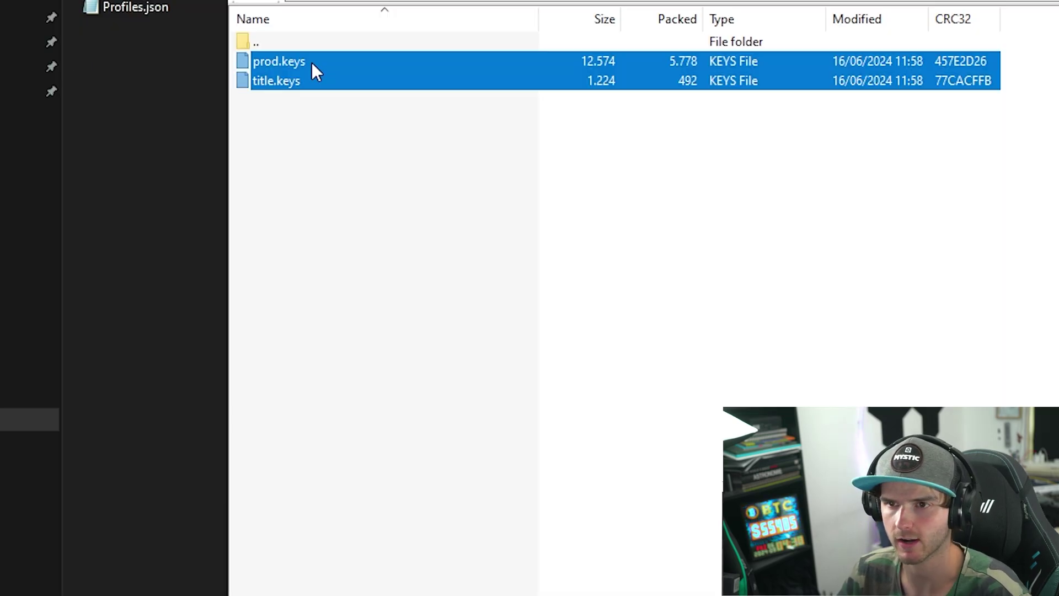
{"action": "left_click_drag", "start_coordinate": [312, 63], "coordinate": [165, 112]}
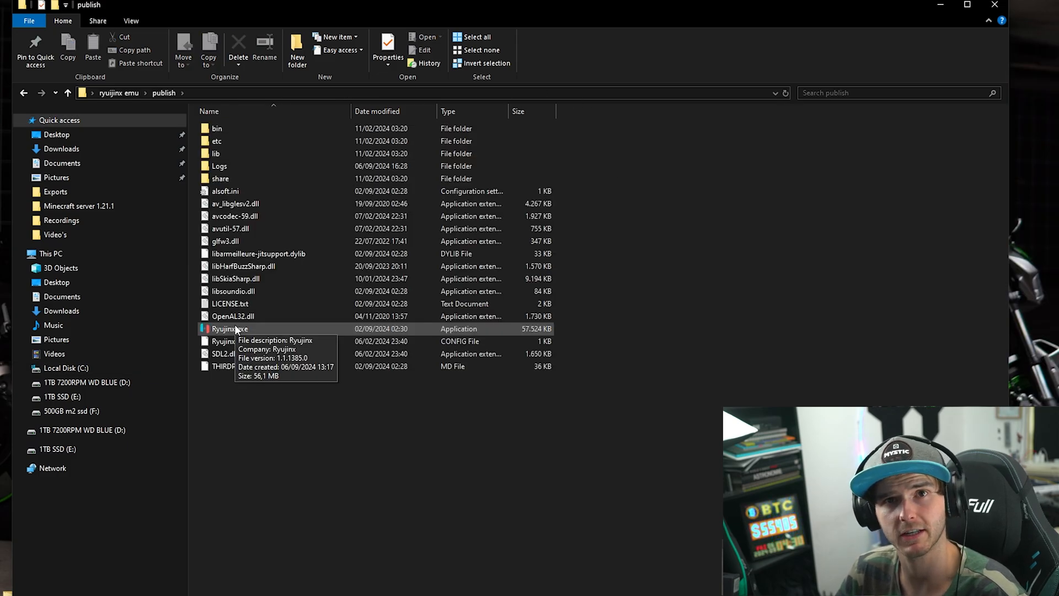
- Launch Ryujinx and choose to install firmware from an XCI or ZIP file
{"action": "double_click", "coordinate": [234, 324]}
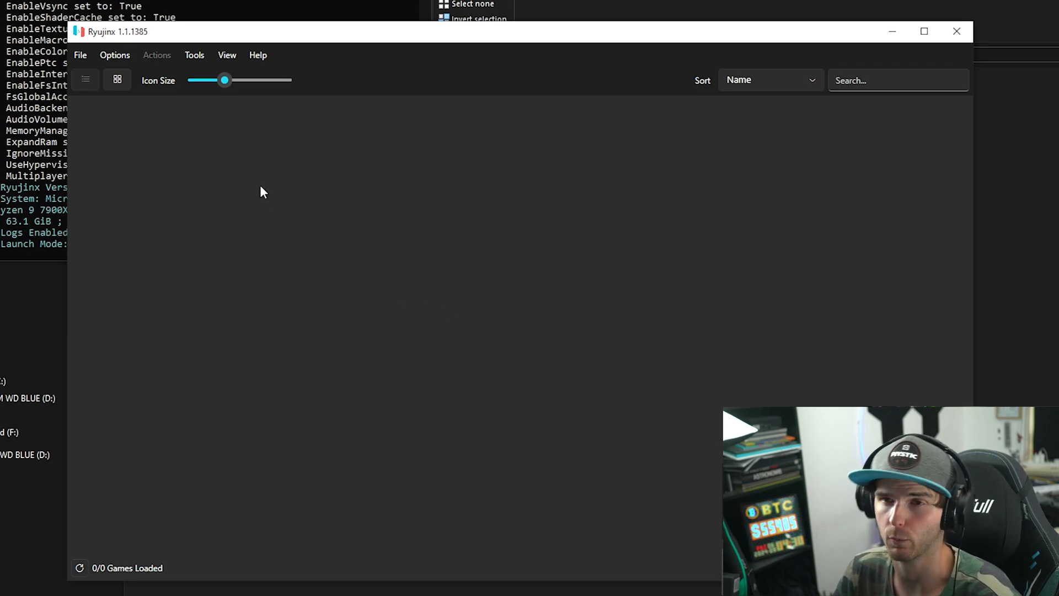
{"action": "left_click", "coordinate": [194, 55]}
{"action": "mouse_move", "coordinate": [486, 203]}
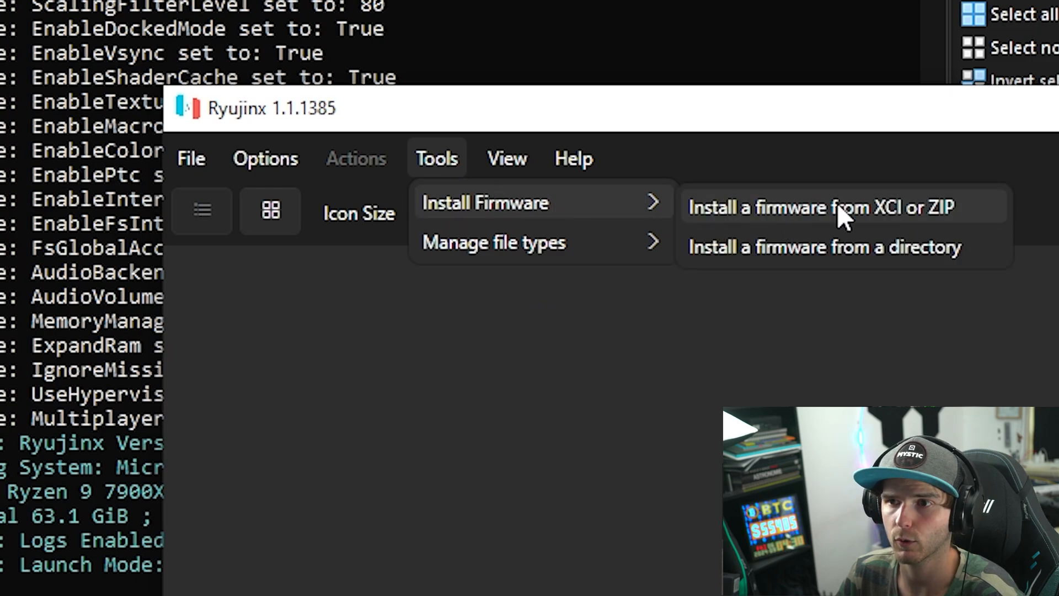
{"action": "left_click", "coordinate": [966, 198]}
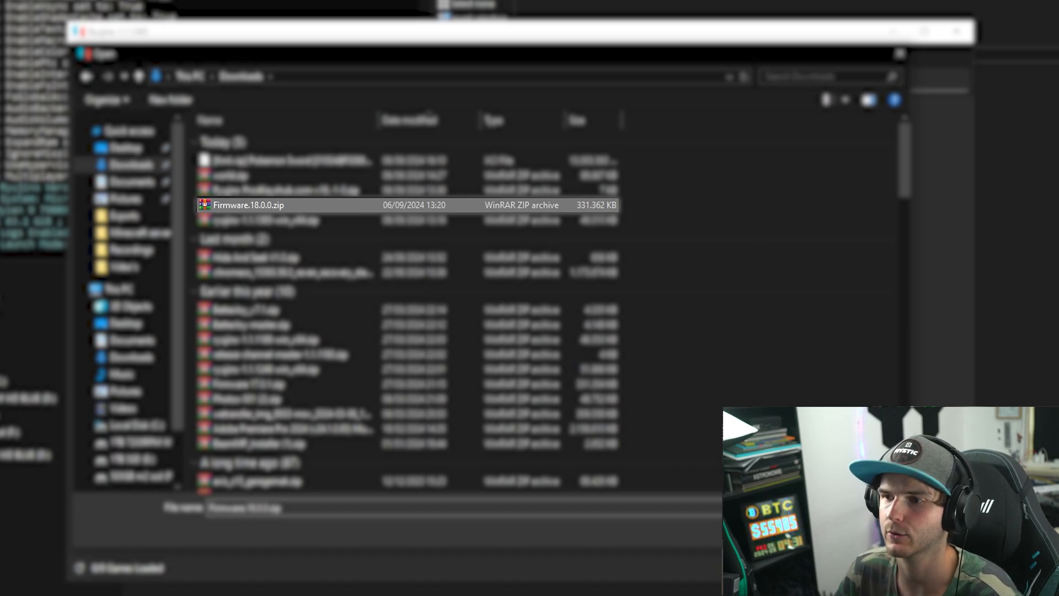
- Install firmware 18.0.0 from Firmware.18.0.0.zip and confirm the success message
{"action": "double_click", "coordinate": [248, 204]}
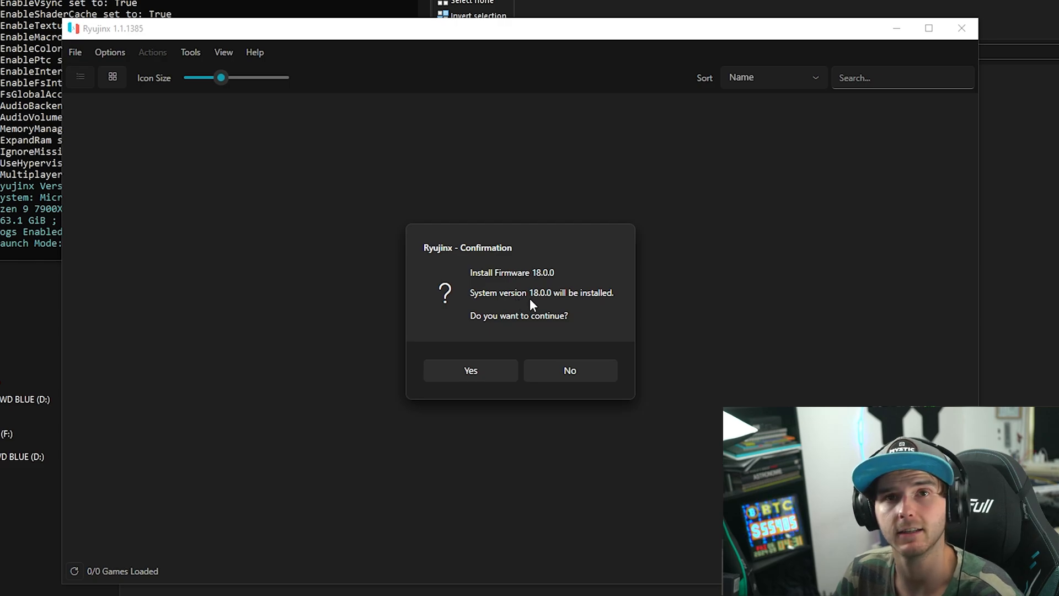
{"action": "left_click", "coordinate": [494, 372]}
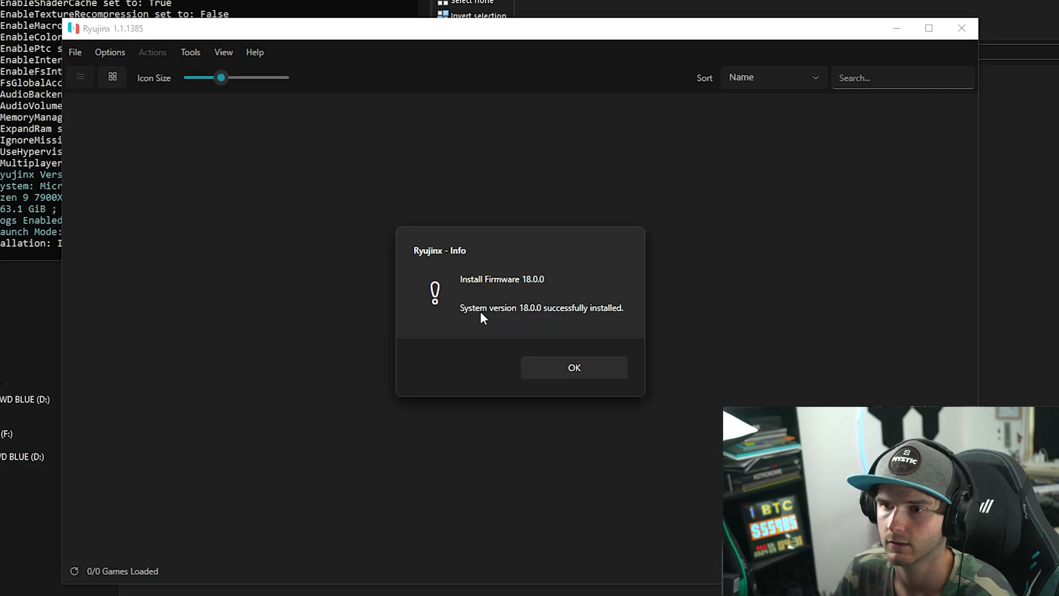
{"action": "left_click", "coordinate": [571, 370]}
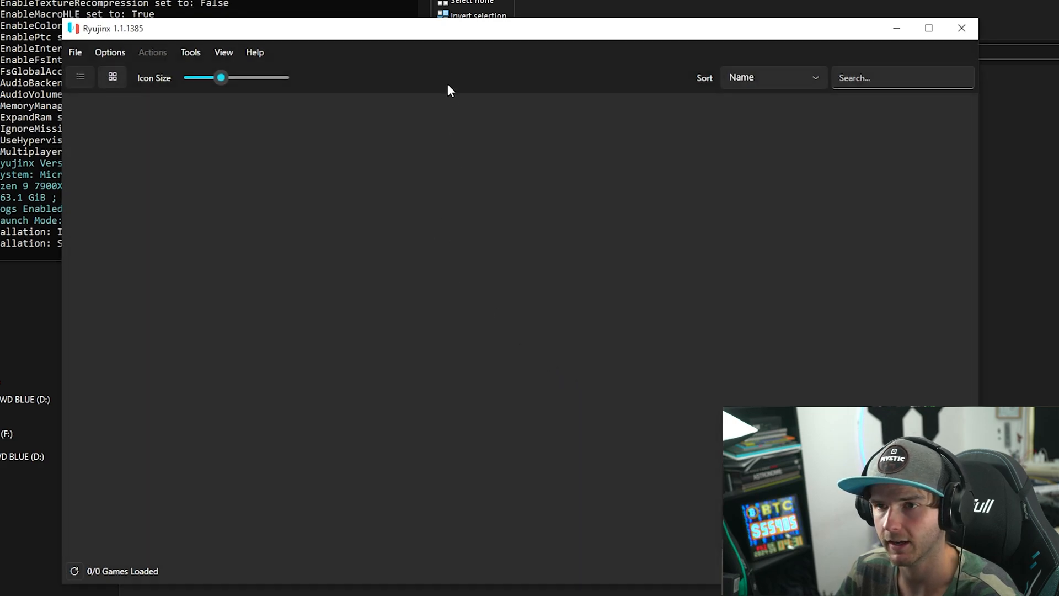
- Open Ryujinx settings and start adding a new game directory
{"action": "left_click_drag", "start_coordinate": [431, 30], "coordinate": [477, 43]}
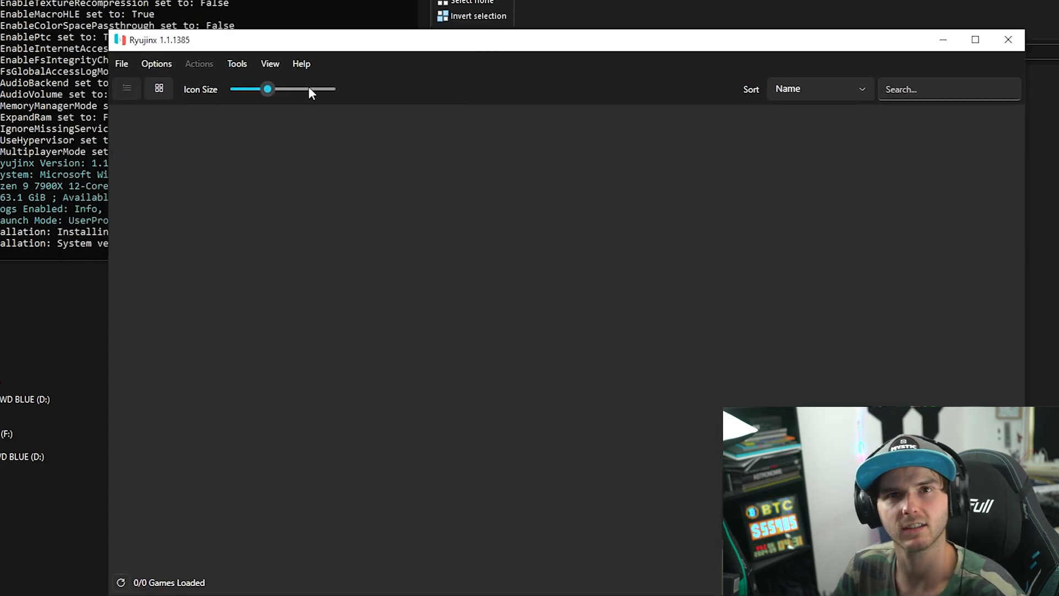
{"action": "left_click", "coordinate": [168, 65]}
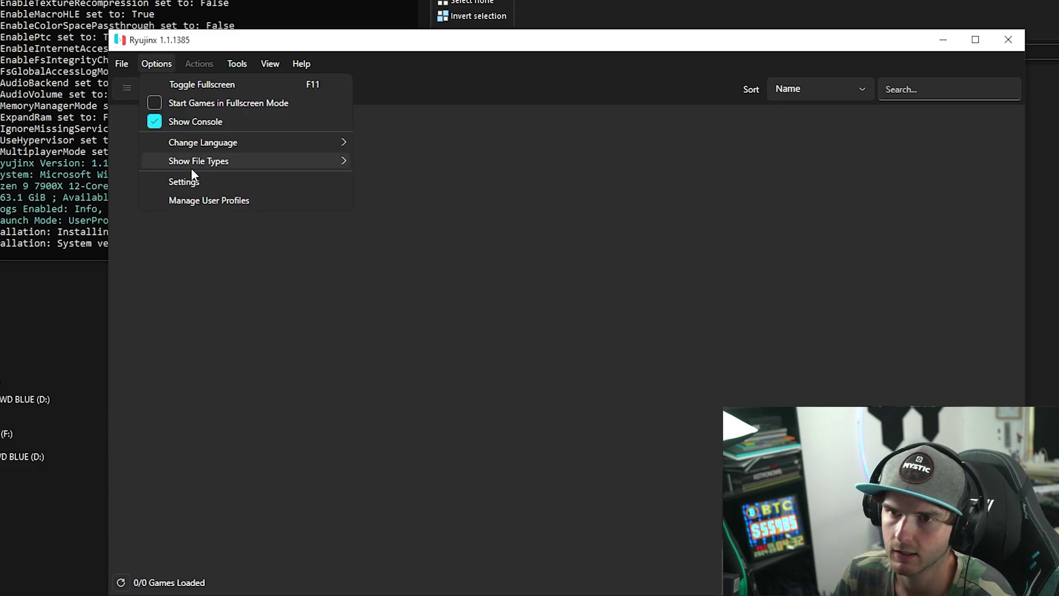
{"action": "left_click", "coordinate": [183, 182]}
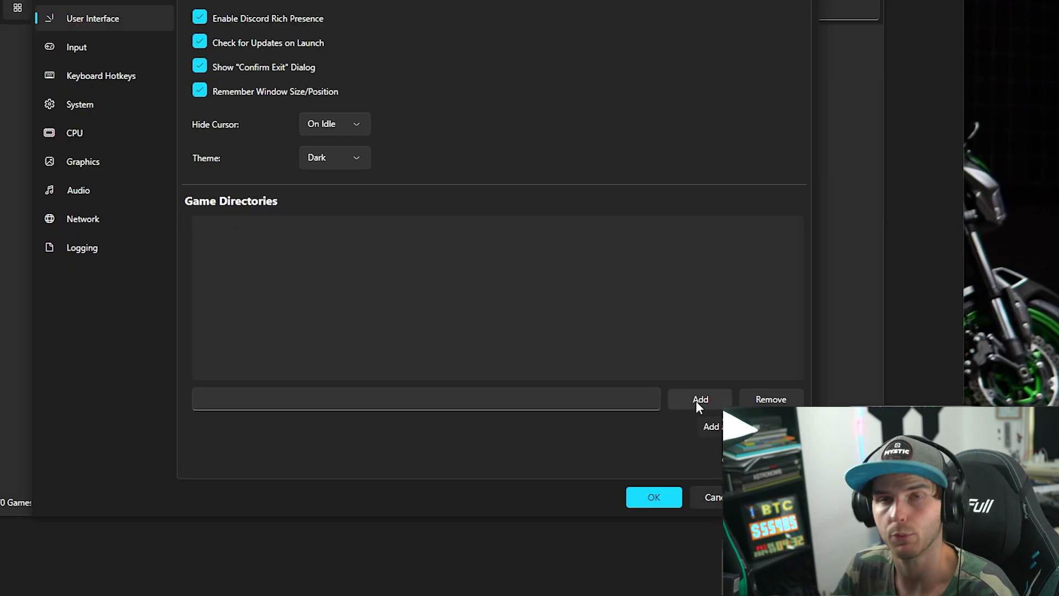
{"action": "left_click", "coordinate": [696, 400]}
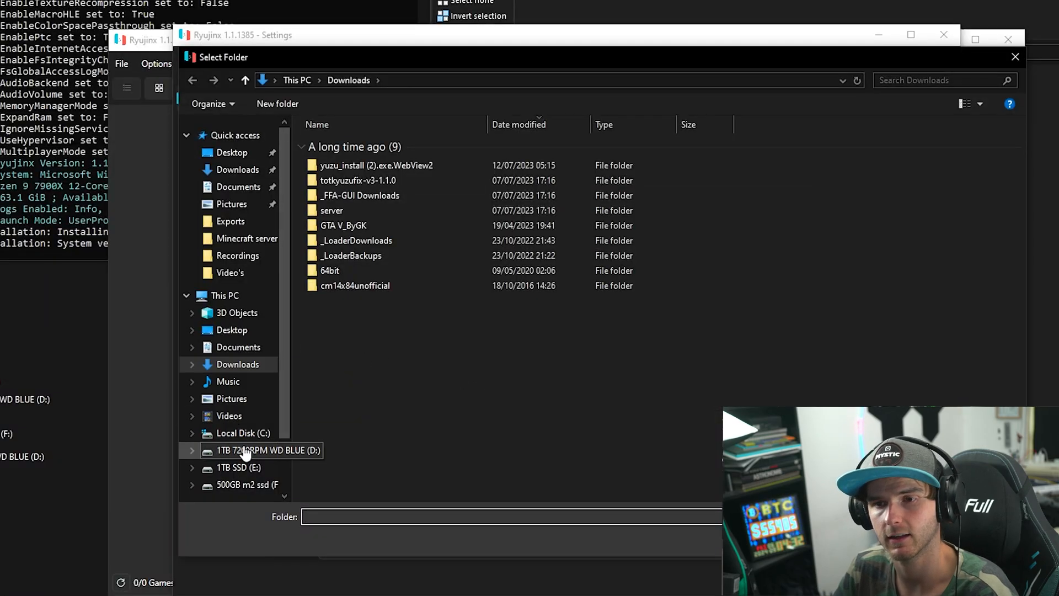
- Register E:\Yuzu Games as a game directory and load the 11-game library
{"action": "left_click", "coordinate": [238, 467]}
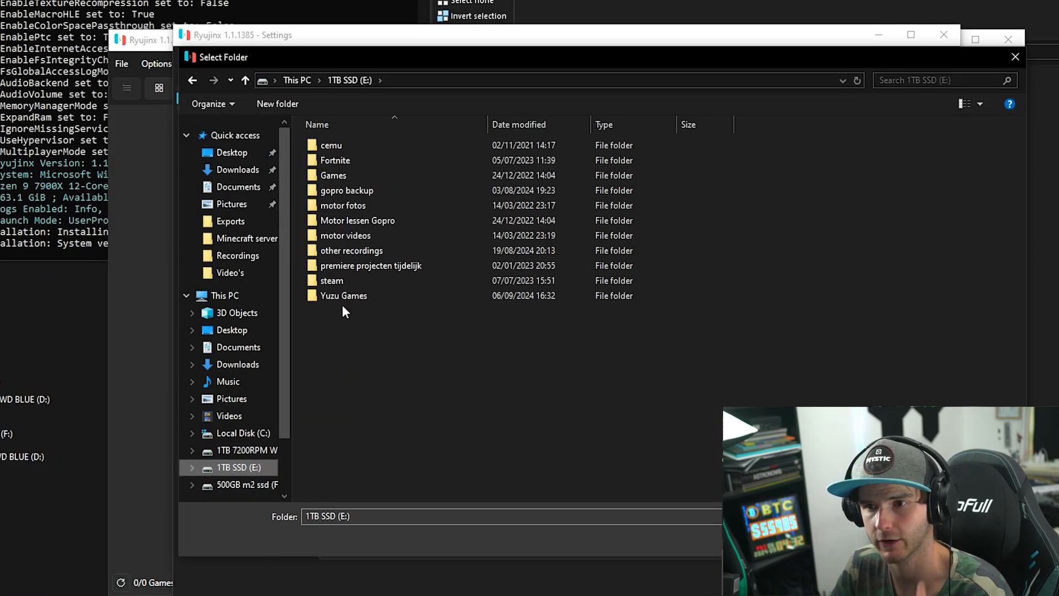
{"action": "left_click", "coordinate": [342, 298]}
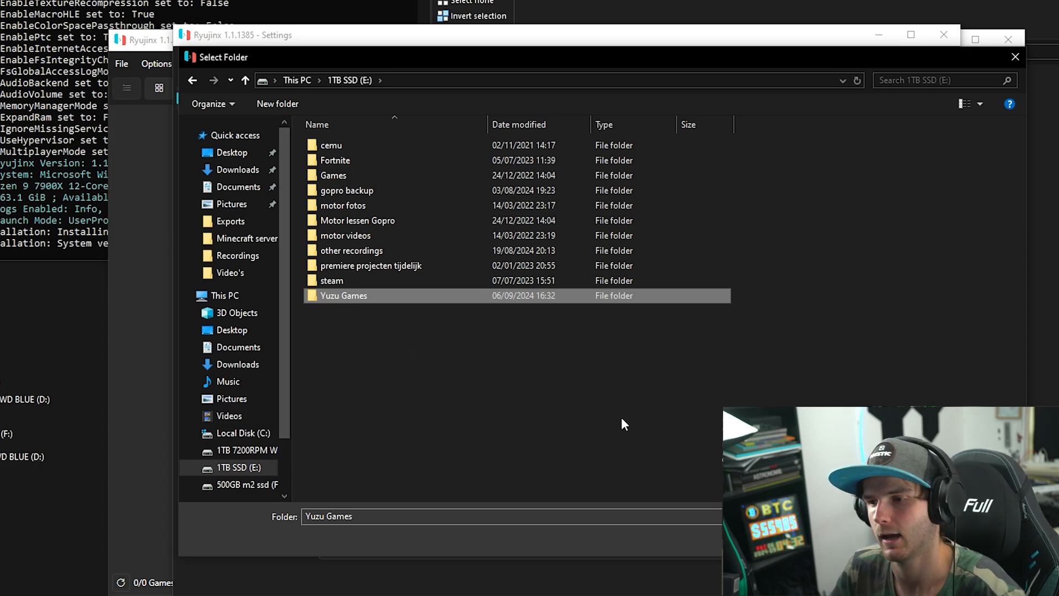
{"action": "key", "text": "Return"}
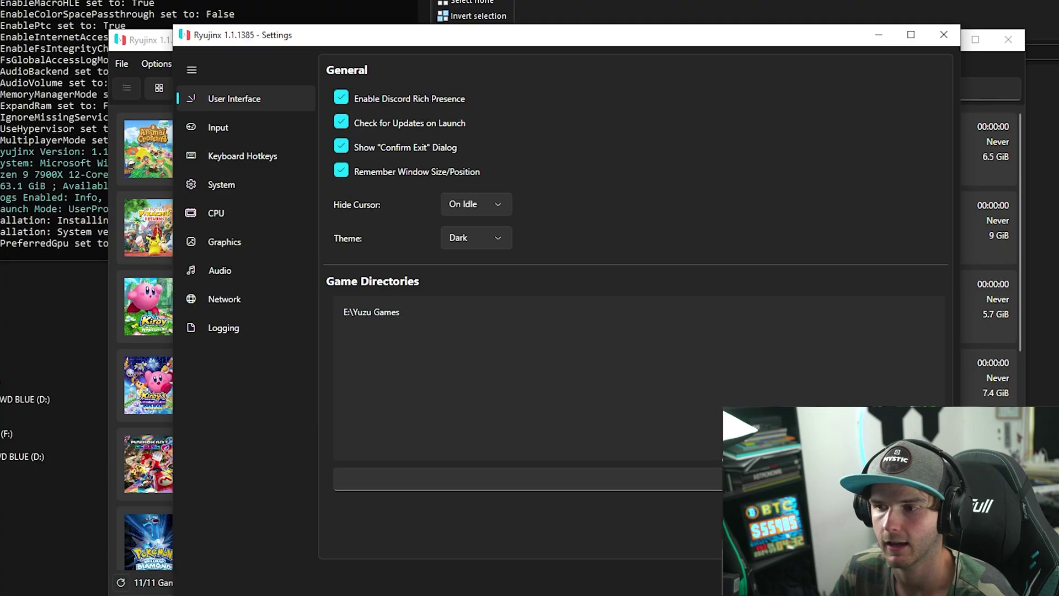
{"action": "left_click", "coordinate": [655, 497]}
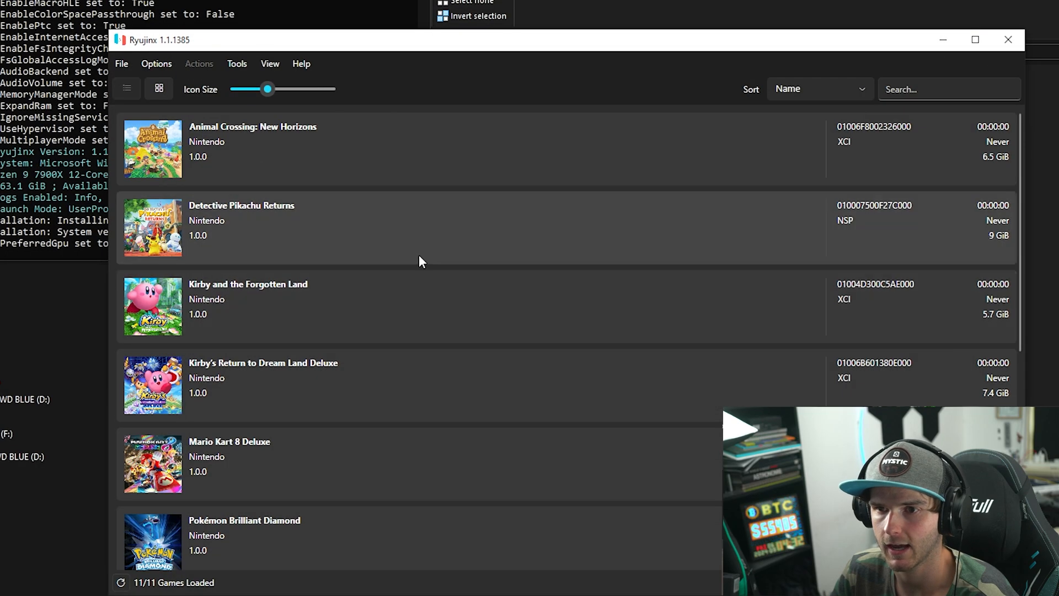
{"action": "scroll", "coordinate": [470, 257], "scroll_direction": "down", "scroll_amount": 3}
{"action": "scroll", "coordinate": [470, 257], "scroll_direction": "down", "scroll_amount": 2}
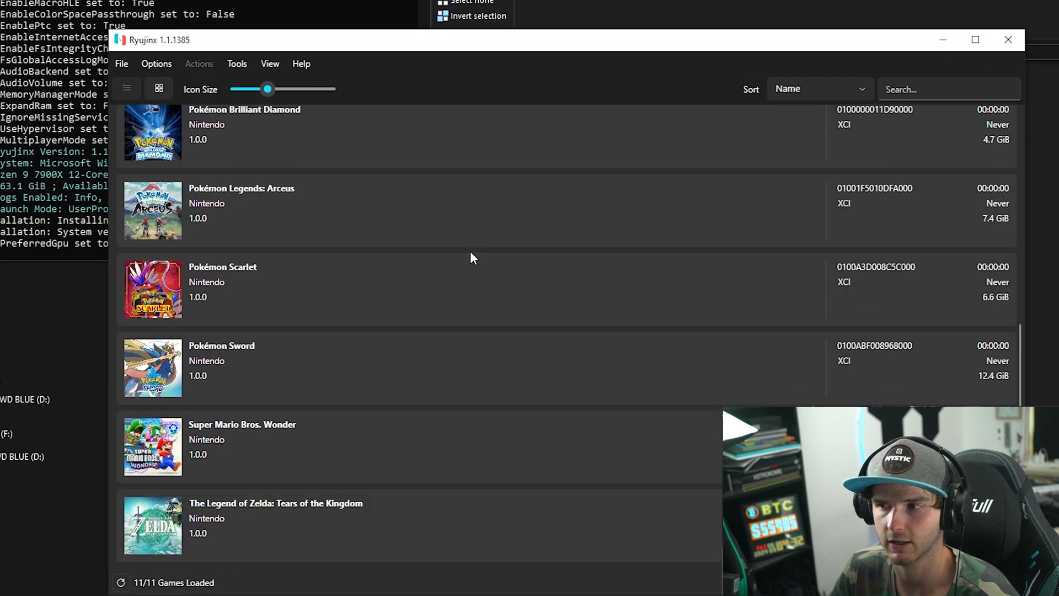
{"action": "scroll", "coordinate": [542, 260], "scroll_direction": "up", "scroll_amount": 3}
{"action": "scroll", "coordinate": [543, 263], "scroll_direction": "up", "scroll_amount": 3}
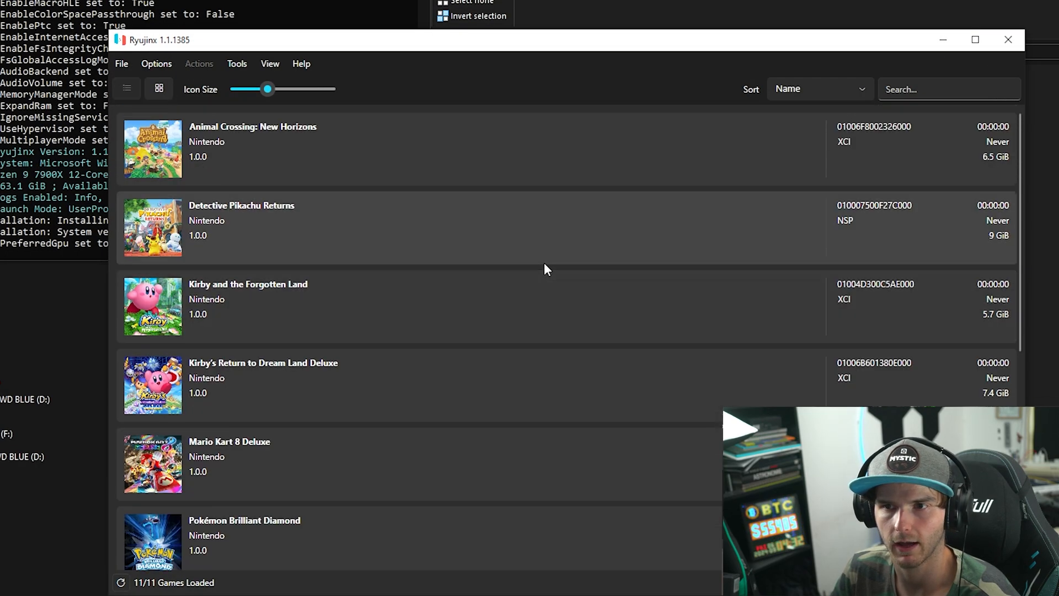
{"action": "scroll", "coordinate": [543, 262], "scroll_direction": "down", "scroll_amount": 1}
{"action": "scroll", "coordinate": [543, 262], "scroll_direction": "up", "scroll_amount": 1}
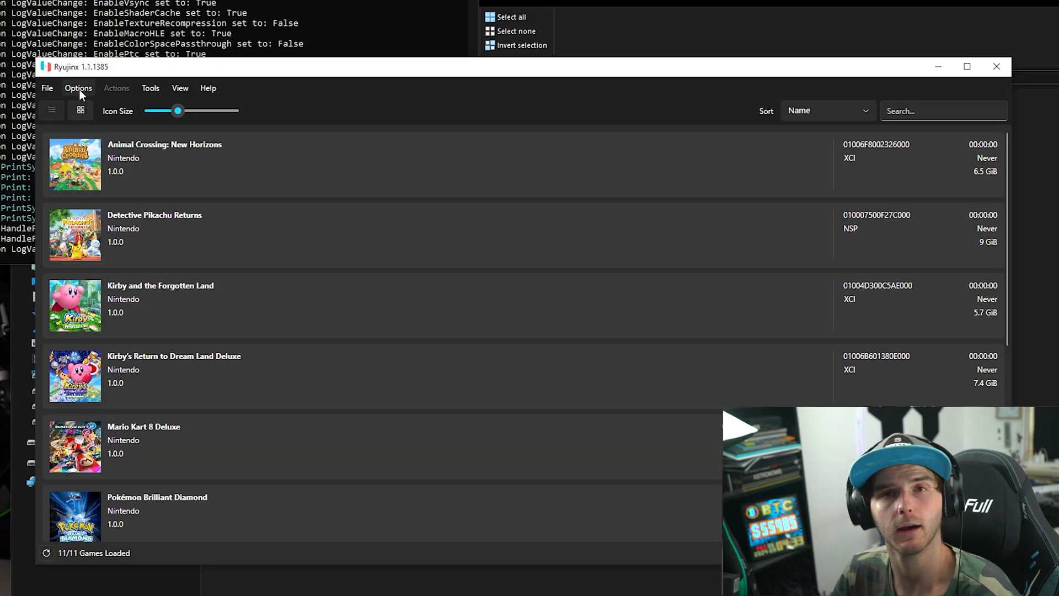
- In Input settings, assign the Xbox Series X controller to player 1
{"action": "left_click", "coordinate": [79, 89]}
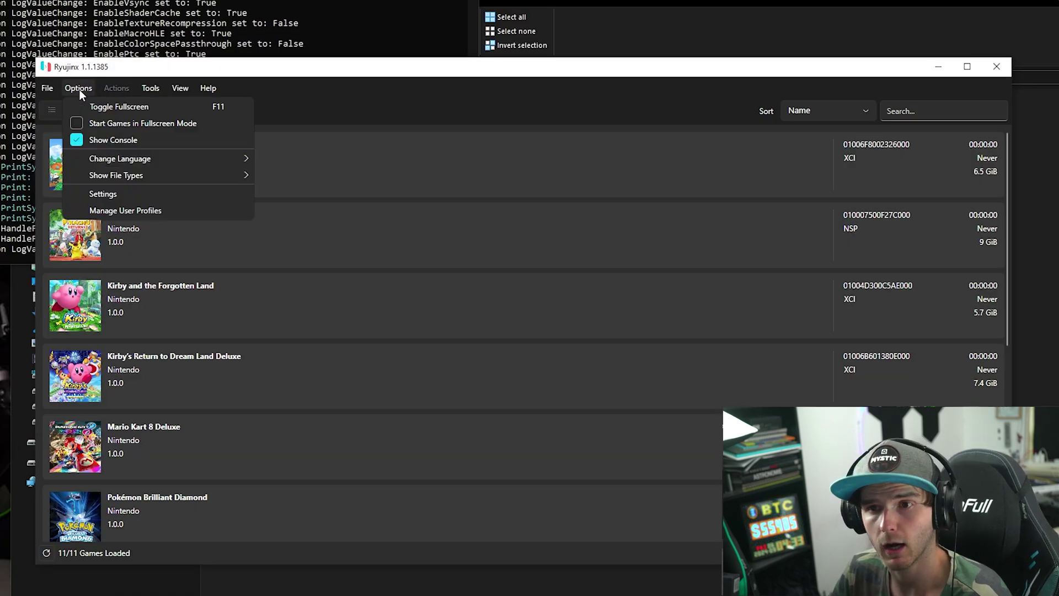
{"action": "left_click", "coordinate": [173, 195]}
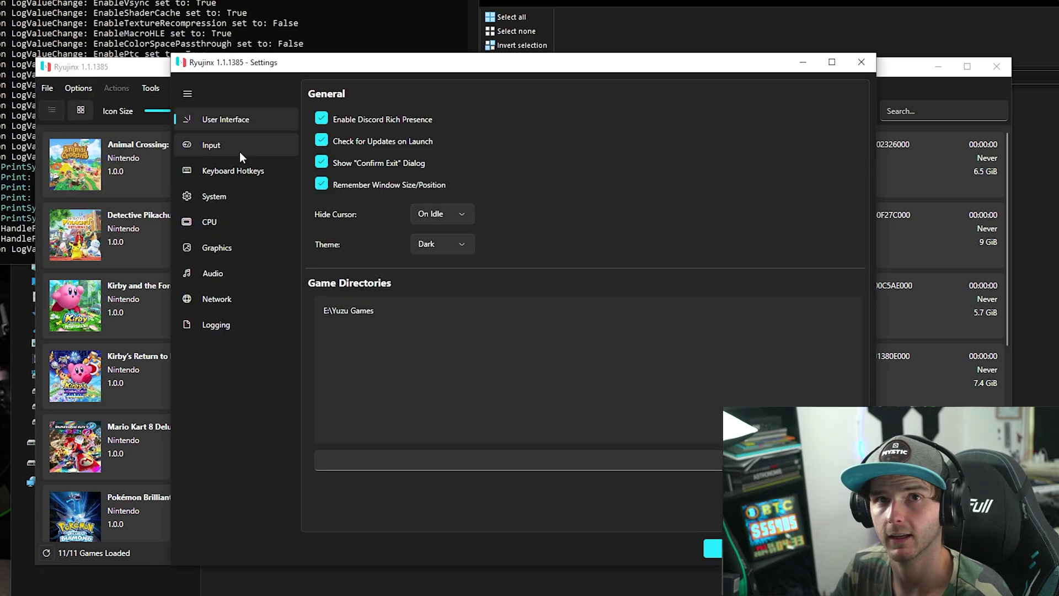
{"action": "left_click", "coordinate": [239, 151]}
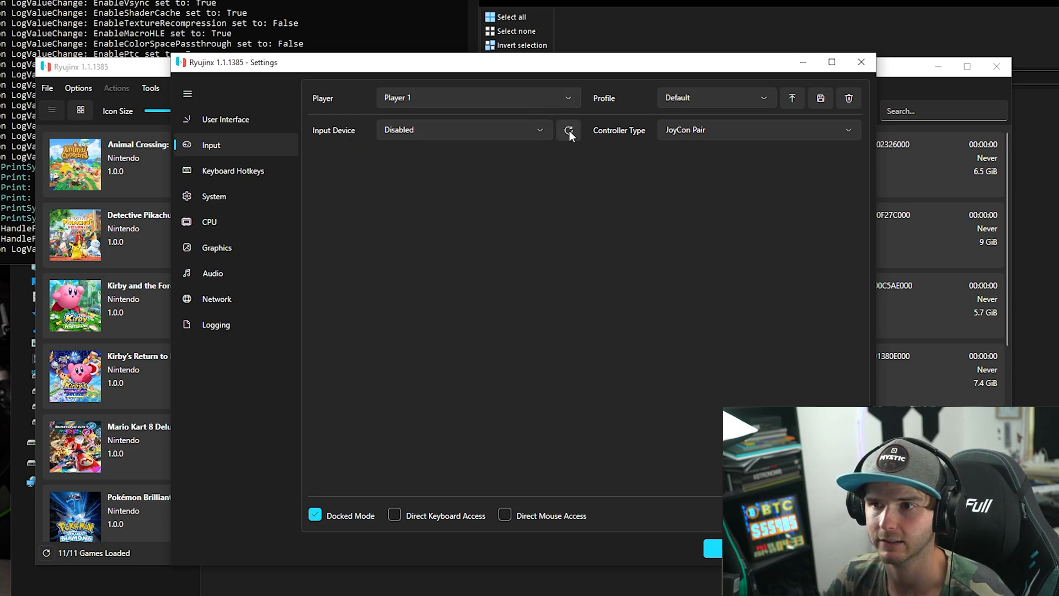
{"action": "left_click", "coordinate": [530, 132]}
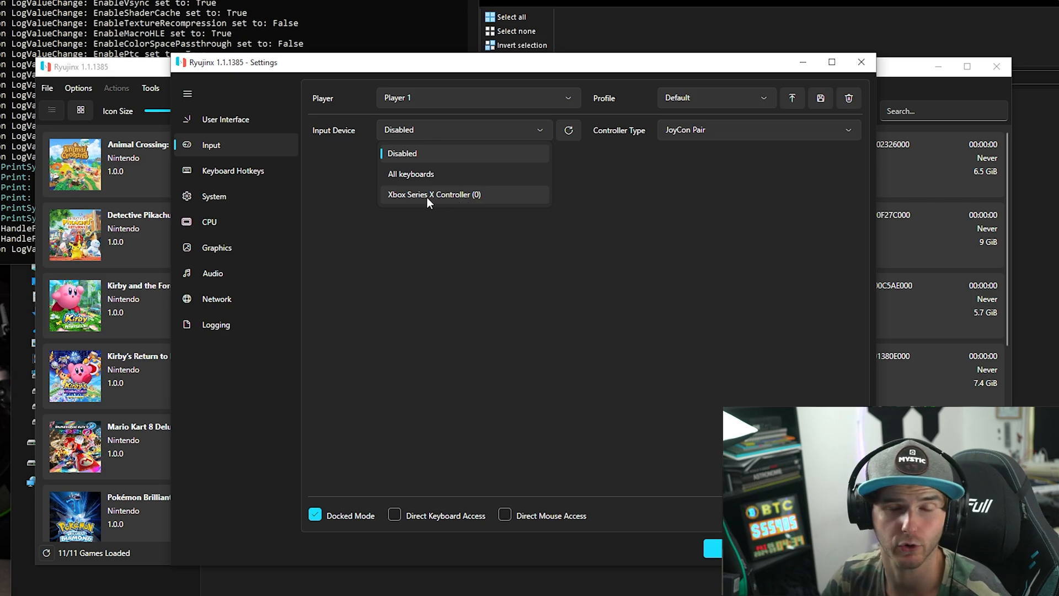
{"action": "left_click", "coordinate": [497, 195]}
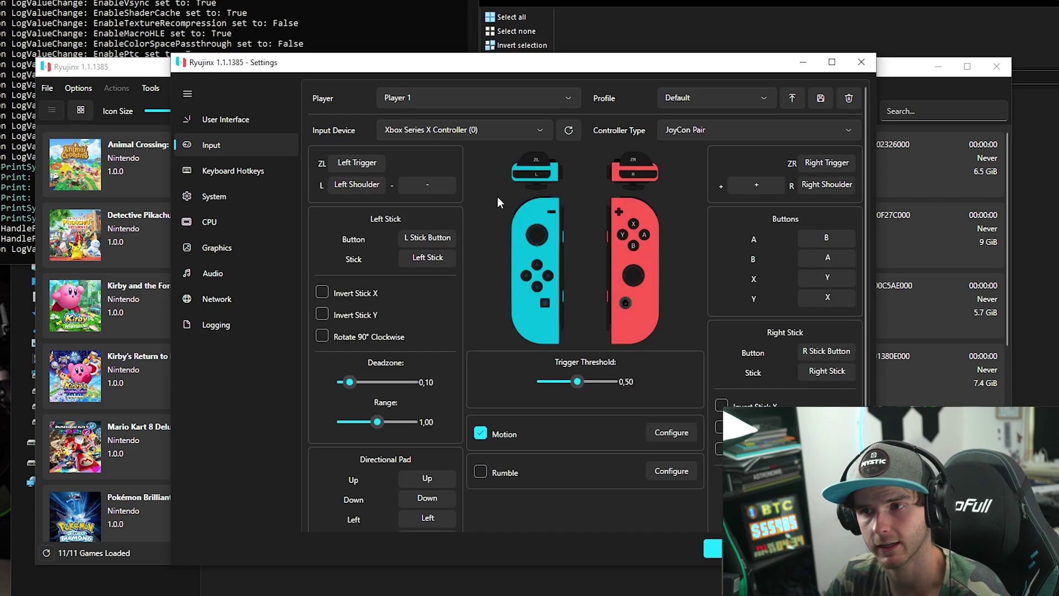
- Set the controller type to Pro Controller and remap the A and B buttons
{"action": "left_click", "coordinate": [764, 133]}
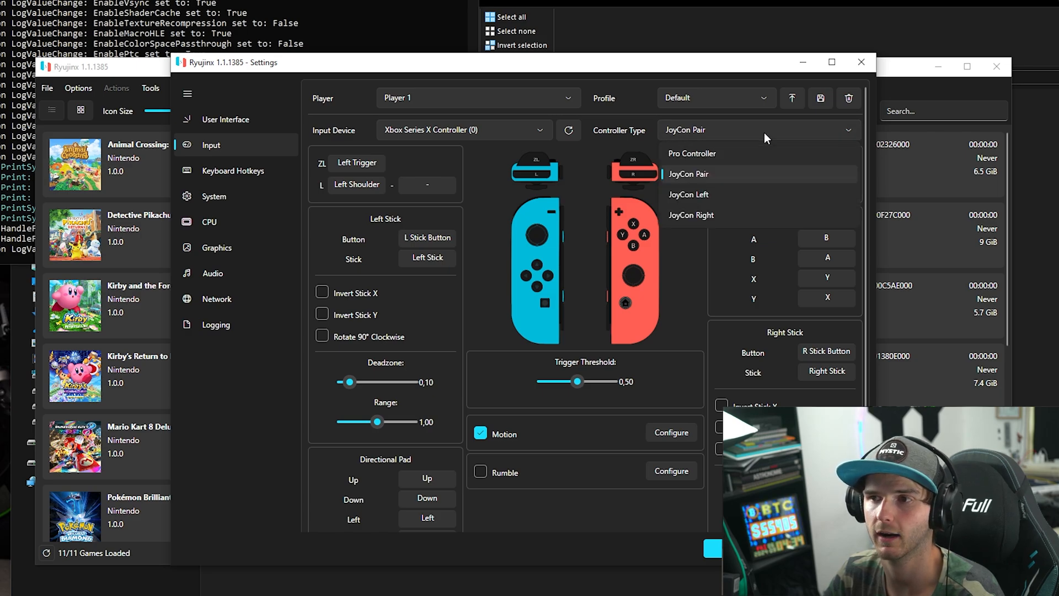
{"action": "left_click", "coordinate": [717, 153]}
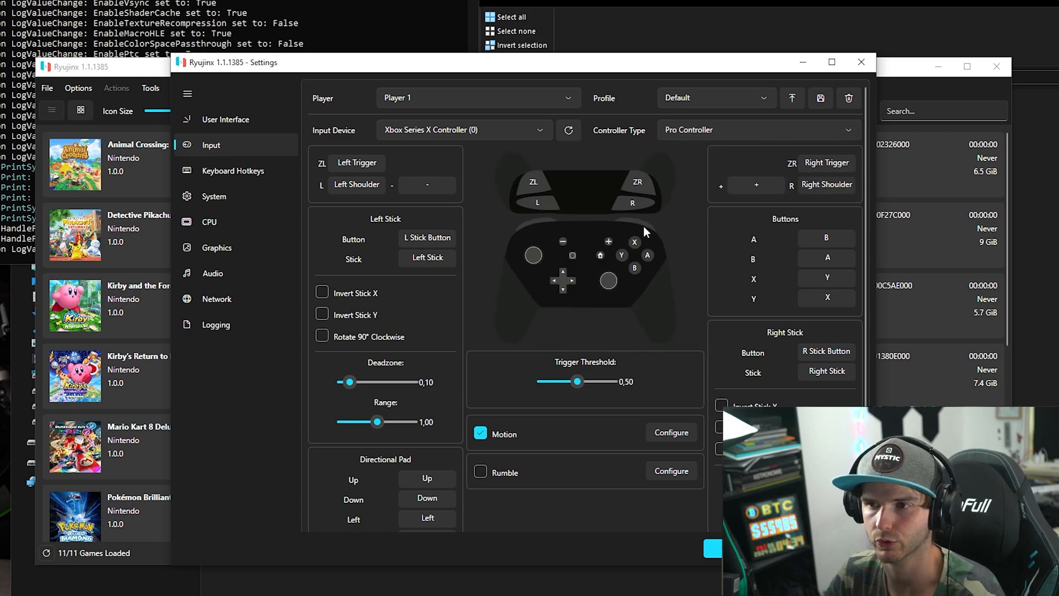
{"action": "left_click", "coordinate": [831, 242]}
{"action": "scroll", "coordinate": [831, 243], "scroll_direction": "down", "scroll_amount": 1}
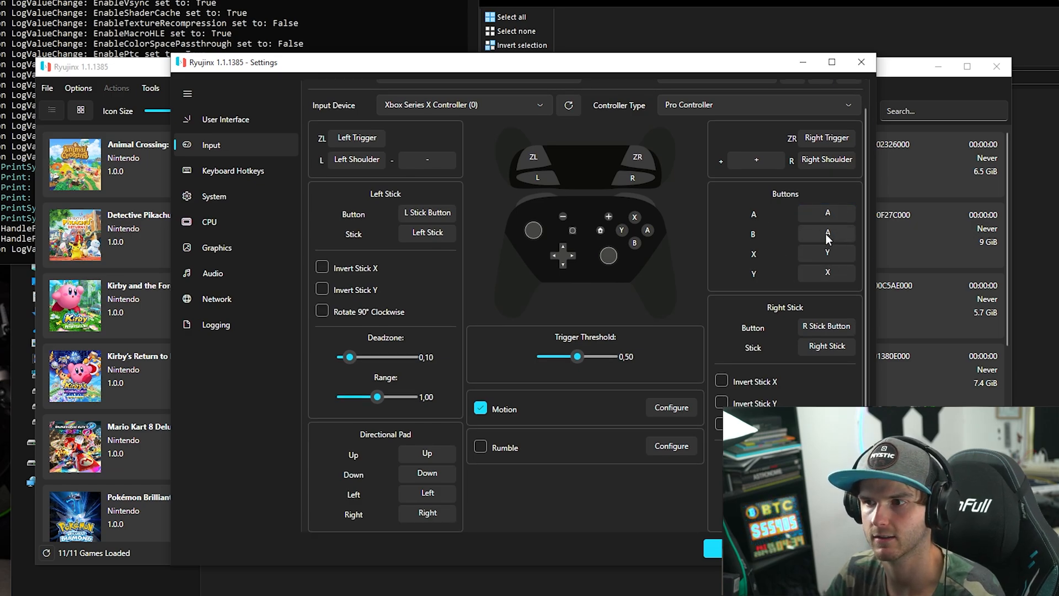
{"action": "left_click", "coordinate": [826, 234]}
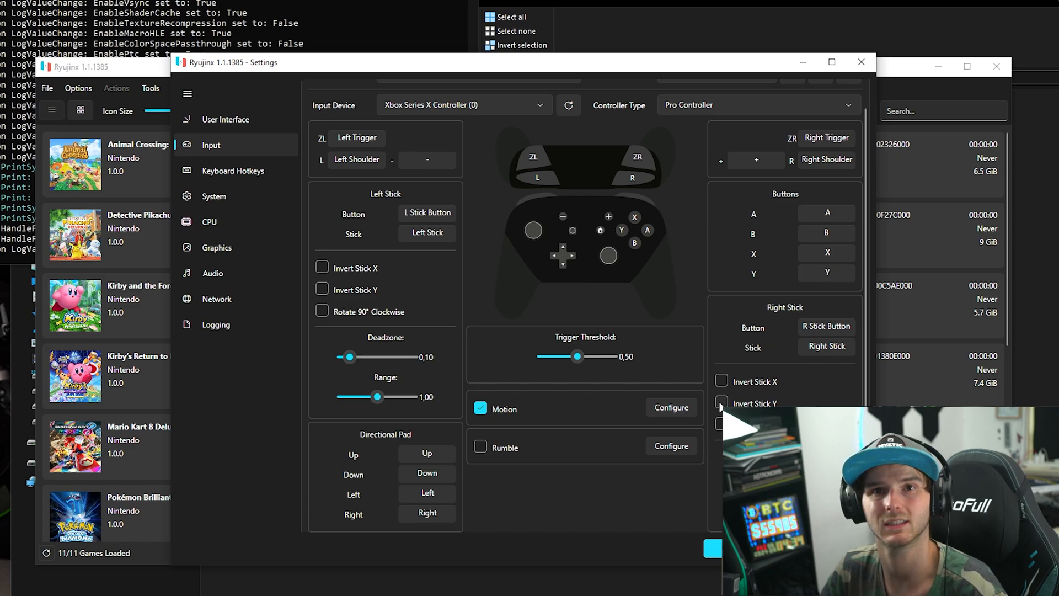
- Review the System and CPU pages, then show the Graphics settings
{"action": "left_click", "coordinate": [249, 196]}
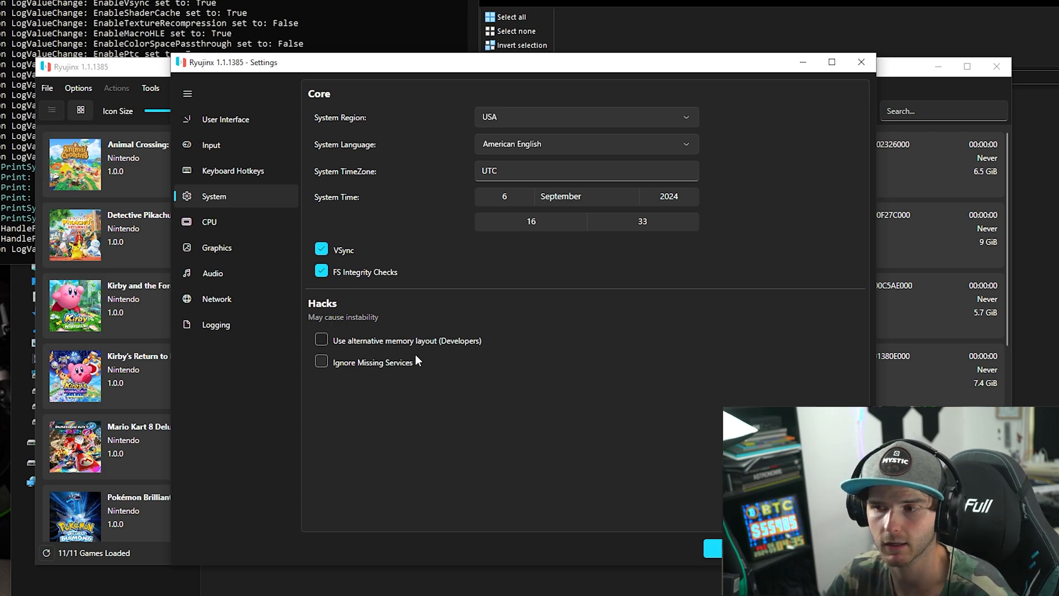
{"action": "left_click", "coordinate": [246, 224]}
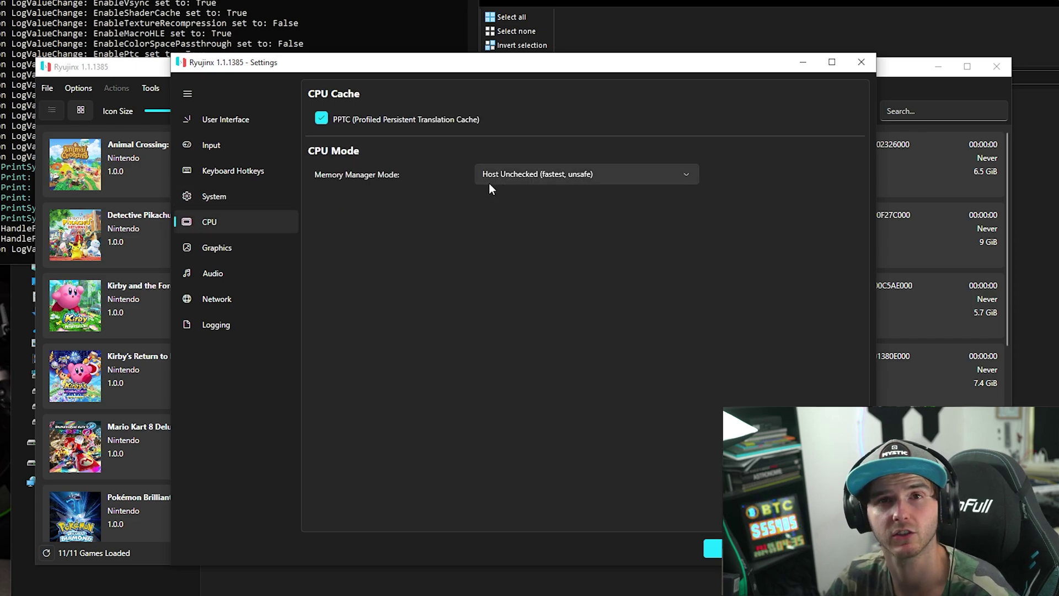
{"action": "left_click", "coordinate": [255, 241]}
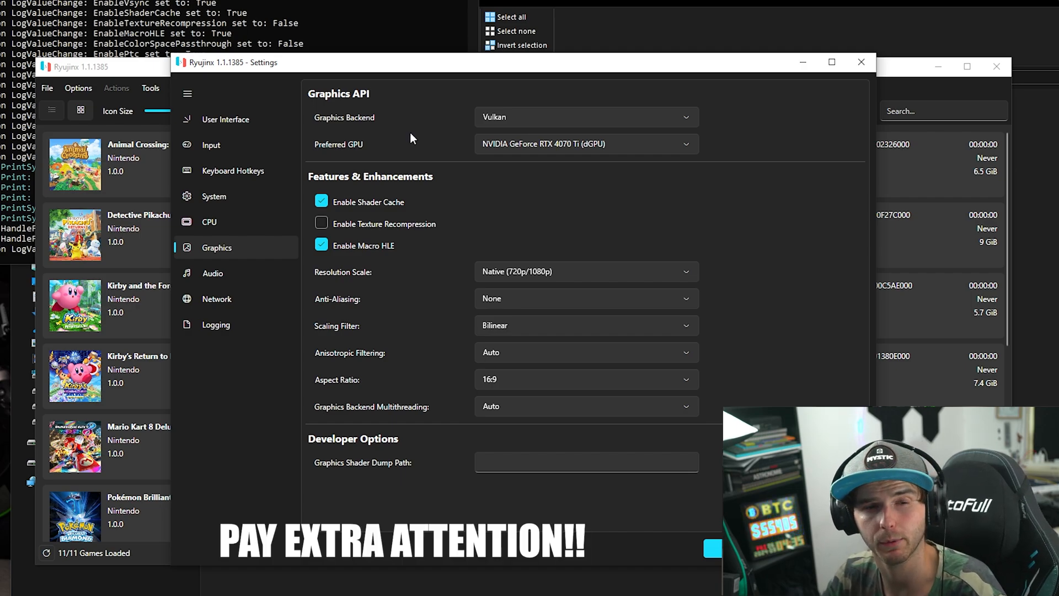
{"action": "mouse_move", "coordinate": [497, 147]}
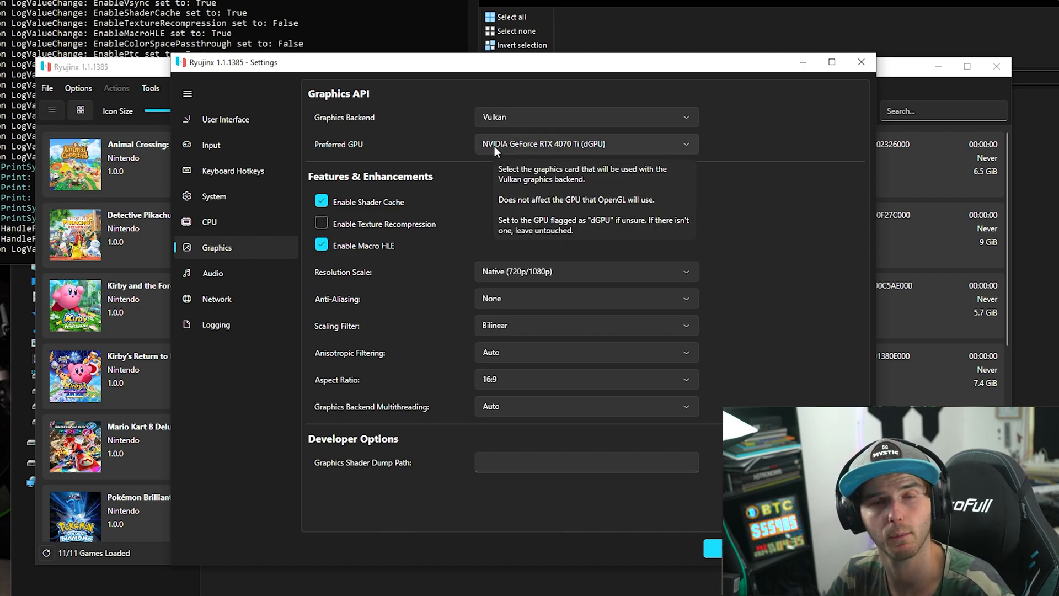
{"action": "left_click", "coordinate": [515, 120]}
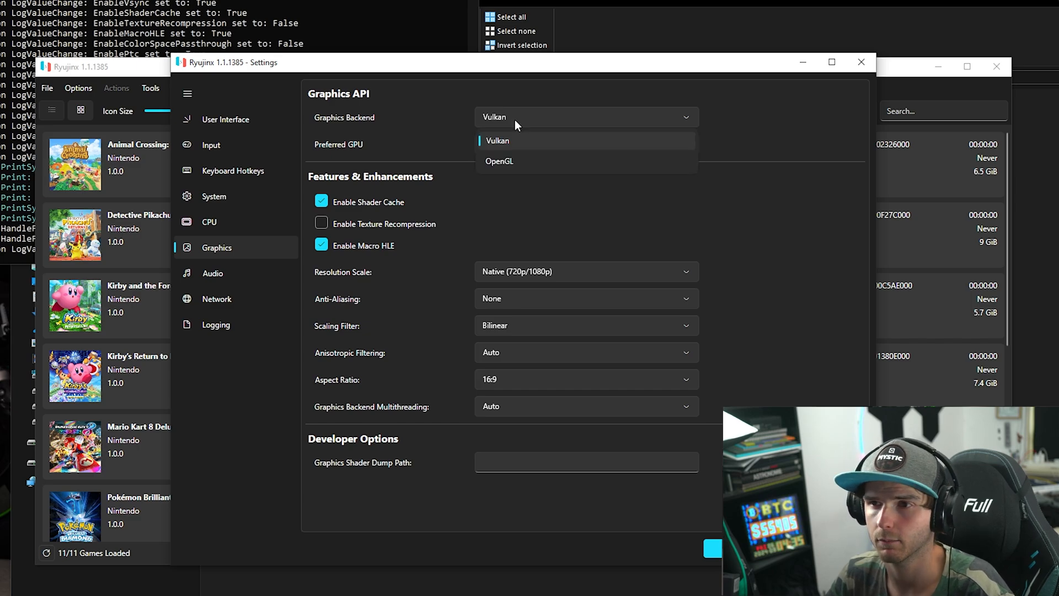
{"action": "left_click", "coordinate": [511, 138]}
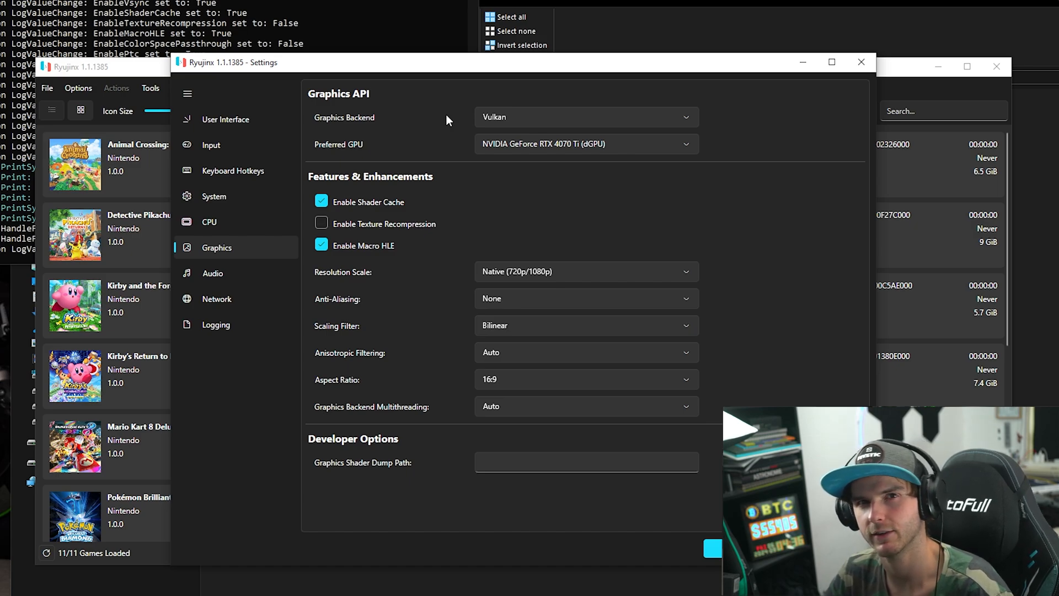
{"action": "left_click", "coordinate": [481, 117]}
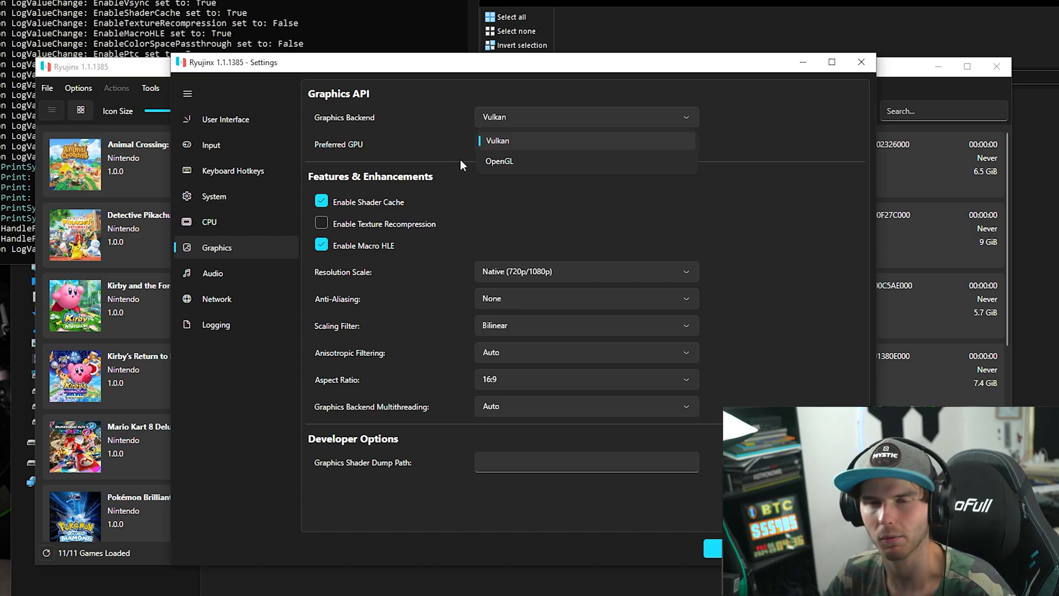
{"action": "left_click", "coordinate": [447, 124]}
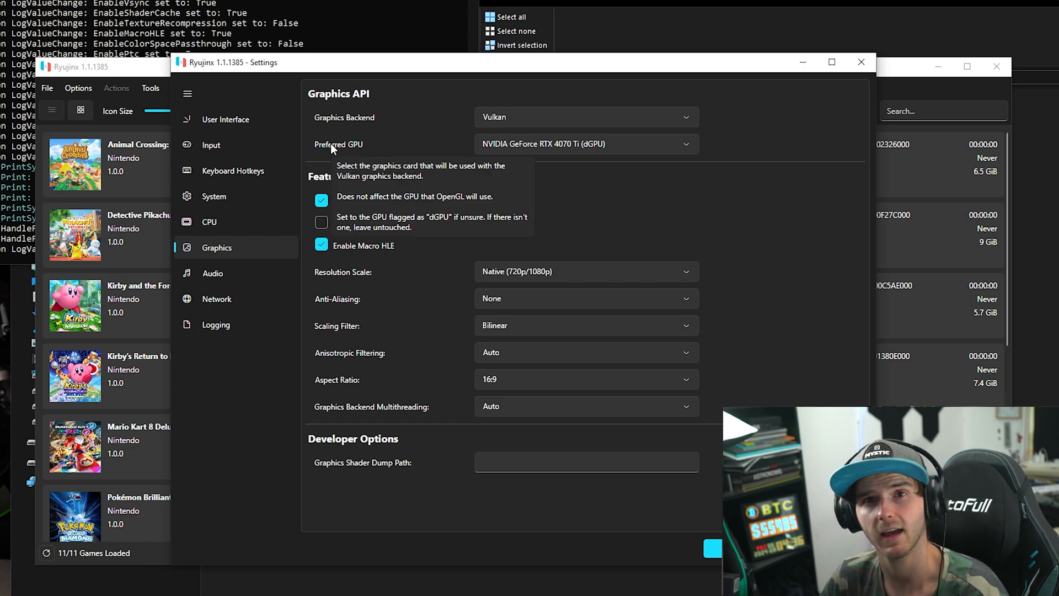
{"action": "left_click", "coordinate": [526, 143]}
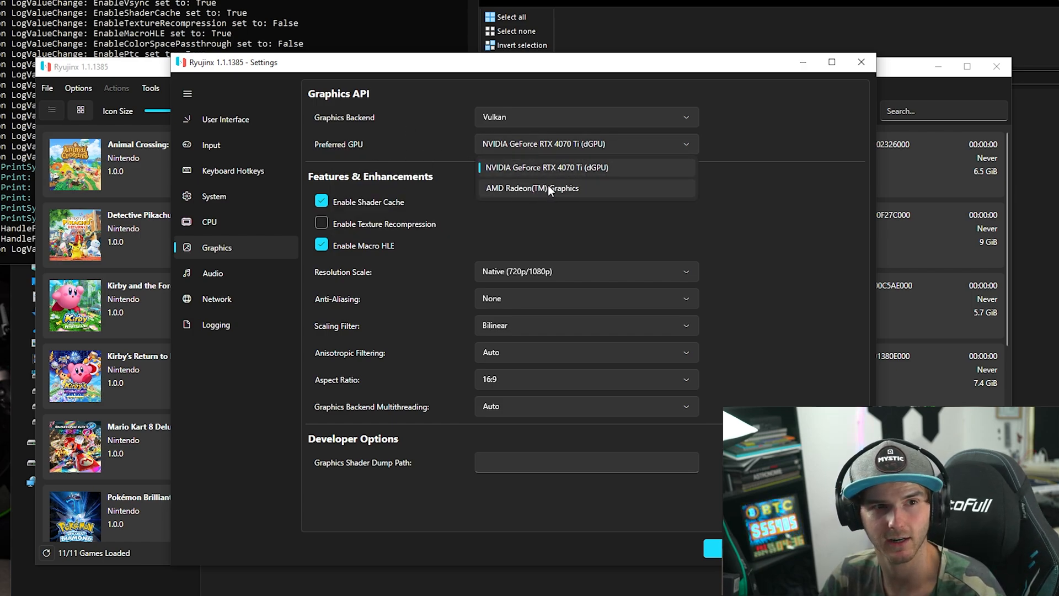
{"action": "left_click", "coordinate": [566, 166]}
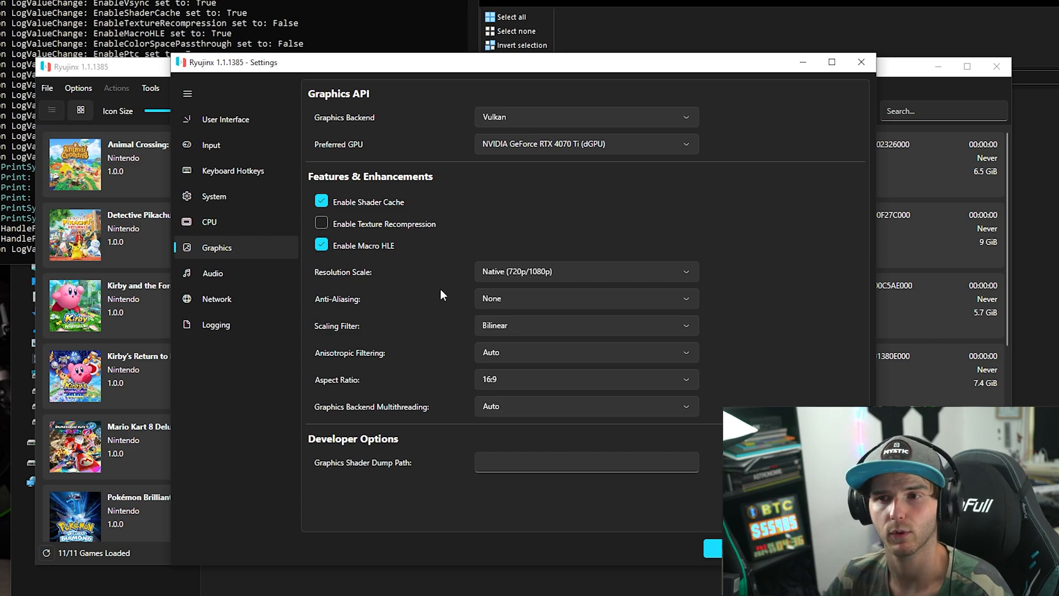
- Set the resolution scale to 2x
{"action": "left_click", "coordinate": [530, 271]}
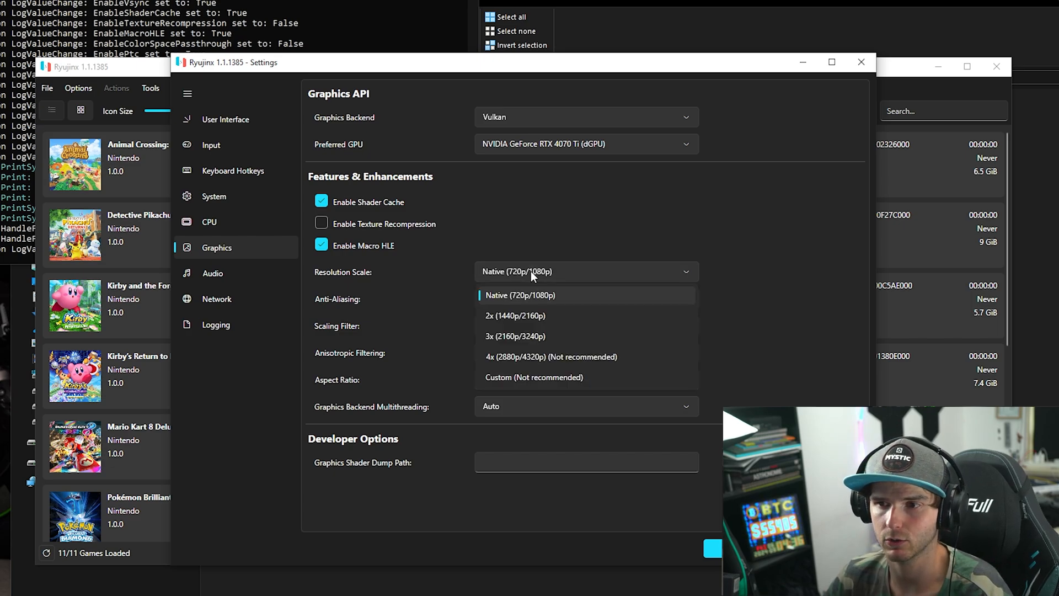
{"action": "left_click", "coordinate": [542, 312]}
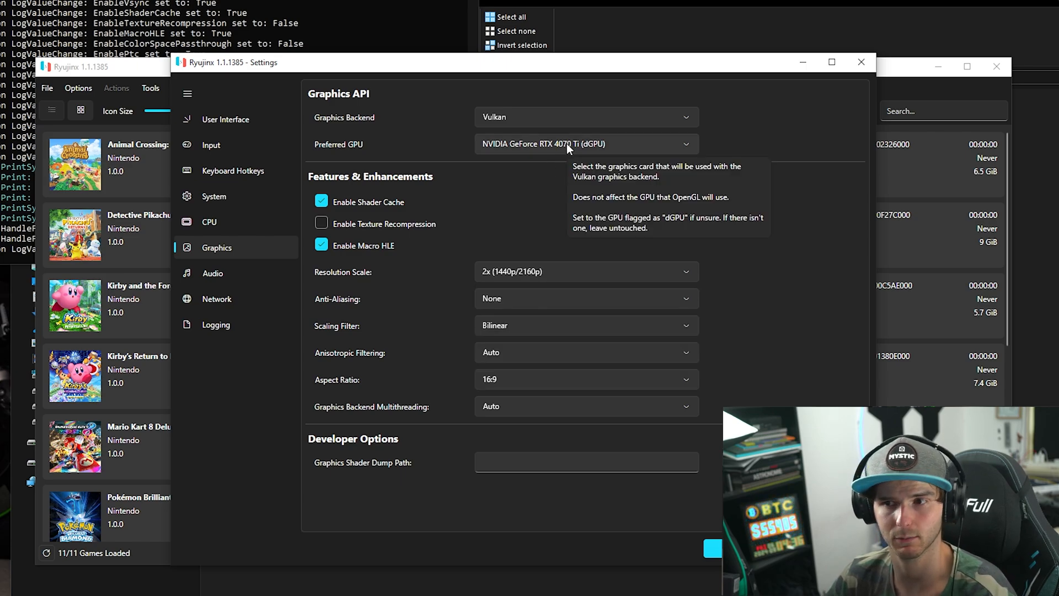
{"action": "left_click", "coordinate": [556, 270]}
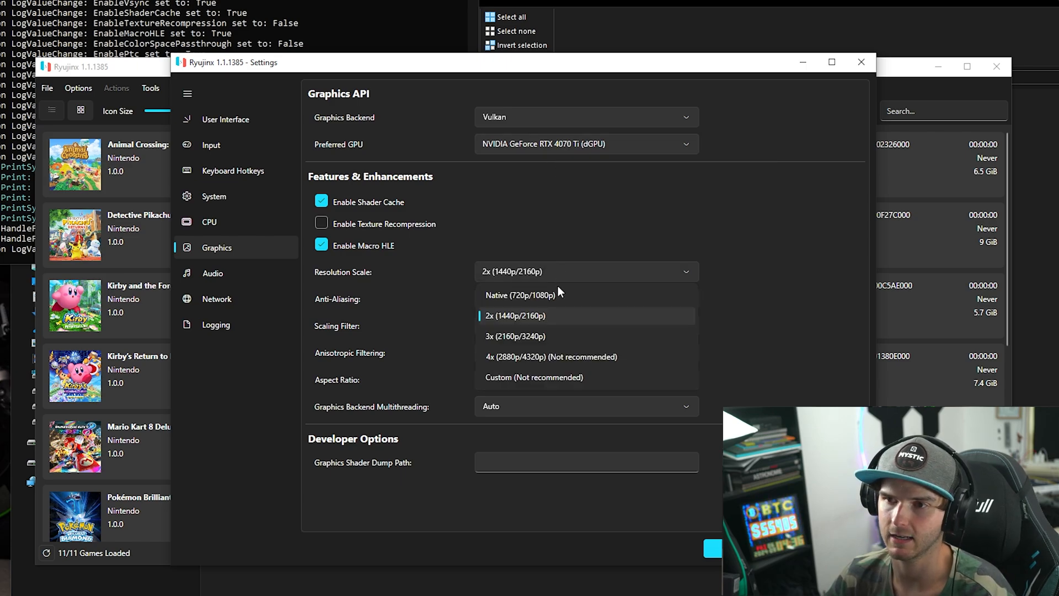
{"action": "left_click", "coordinate": [552, 231]}
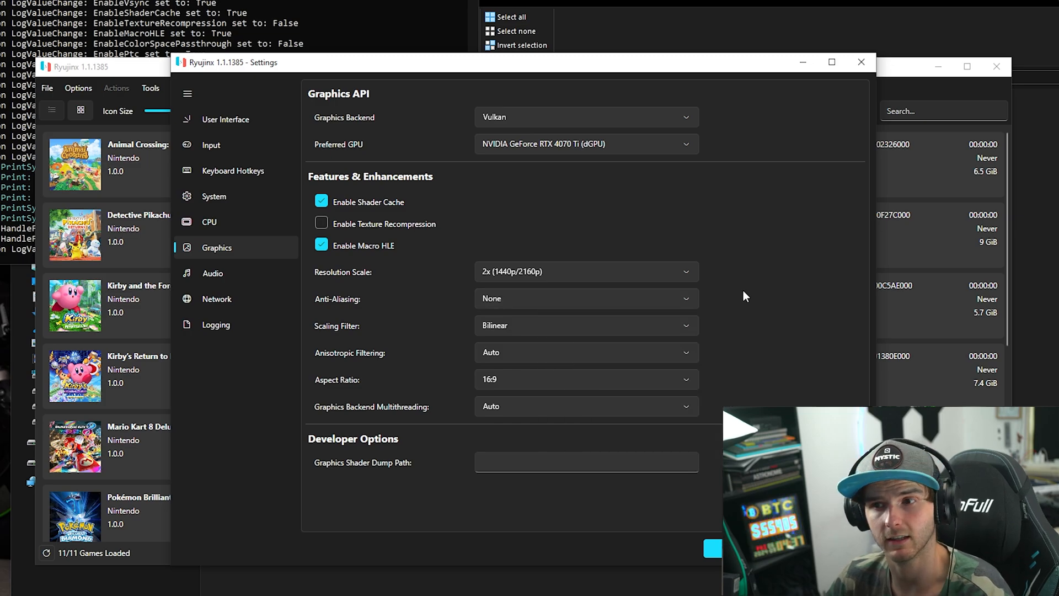
- Set anti-aliasing SMAA Ultra, scaling filter Nearest, anisotropic filtering 16x, keeping backend threading Auto
{"action": "left_click", "coordinate": [671, 300]}
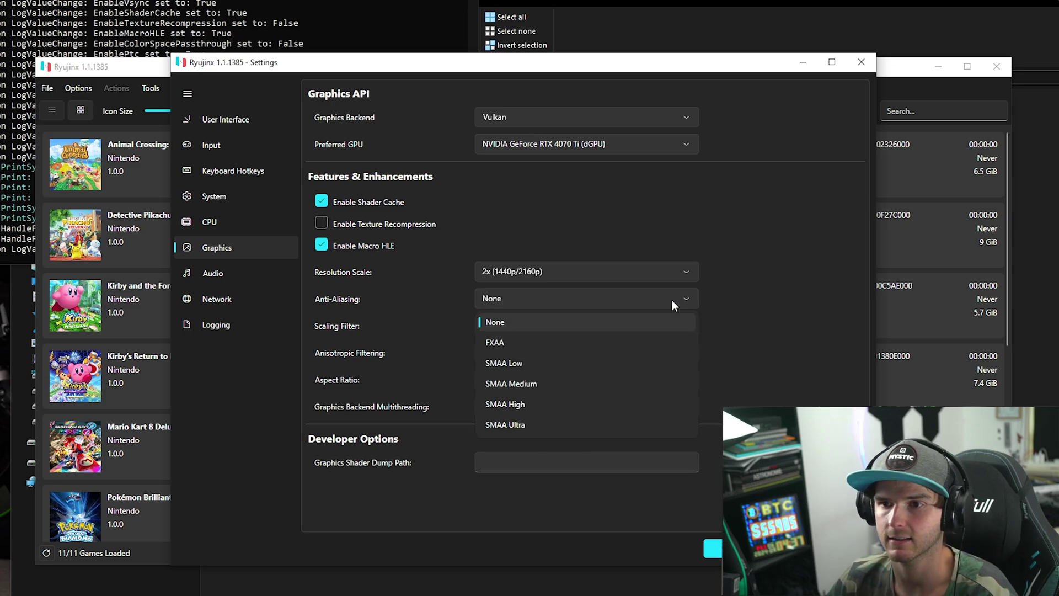
{"action": "left_click", "coordinate": [559, 423]}
{"action": "left_click", "coordinate": [602, 325]}
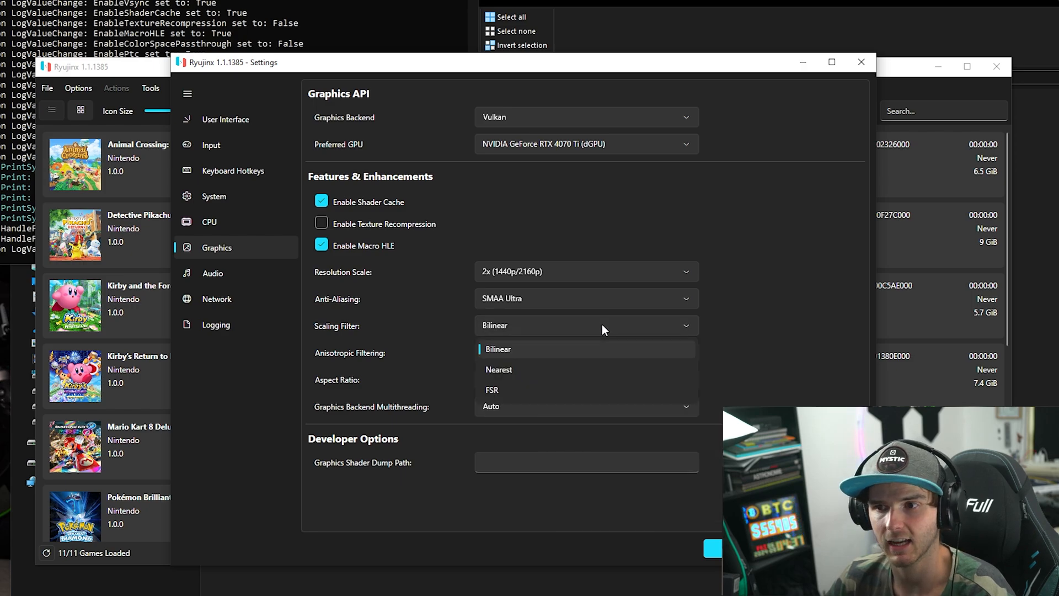
{"action": "left_click", "coordinate": [579, 371]}
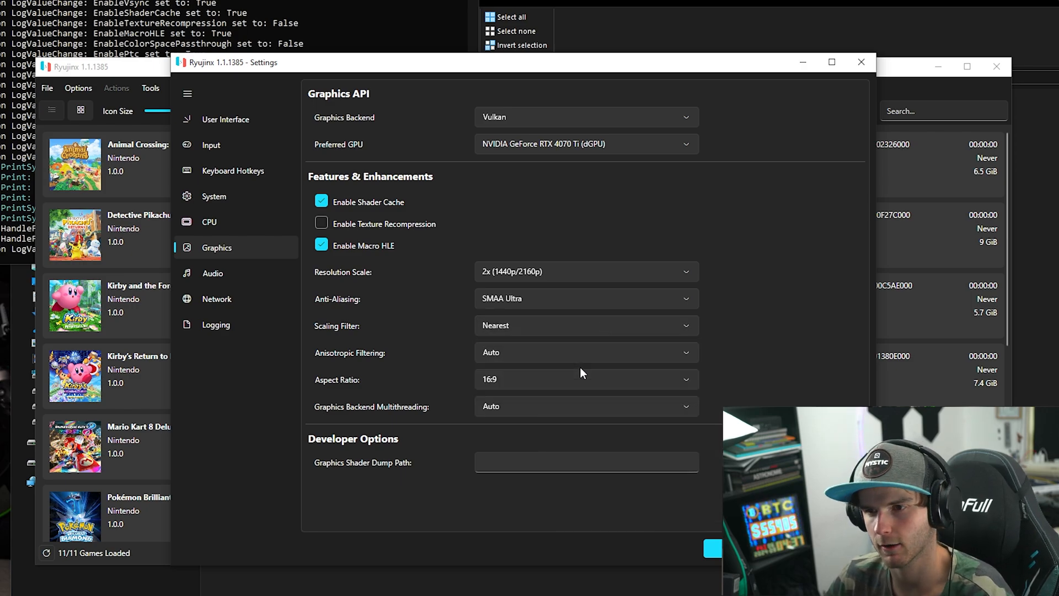
{"action": "left_click", "coordinate": [668, 352]}
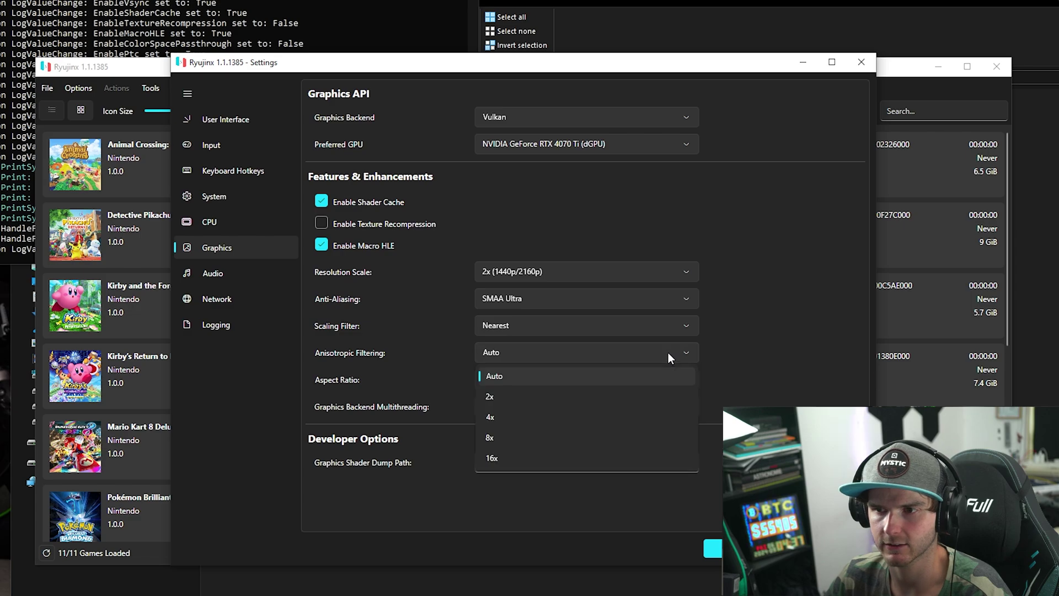
{"action": "left_click", "coordinate": [519, 456]}
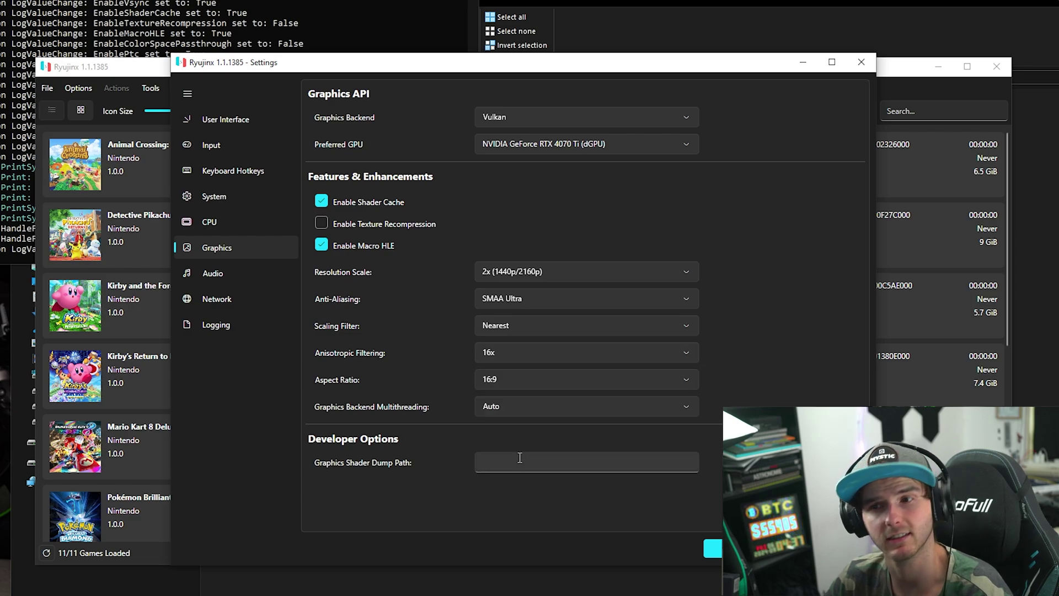
{"action": "left_click", "coordinate": [525, 406]}
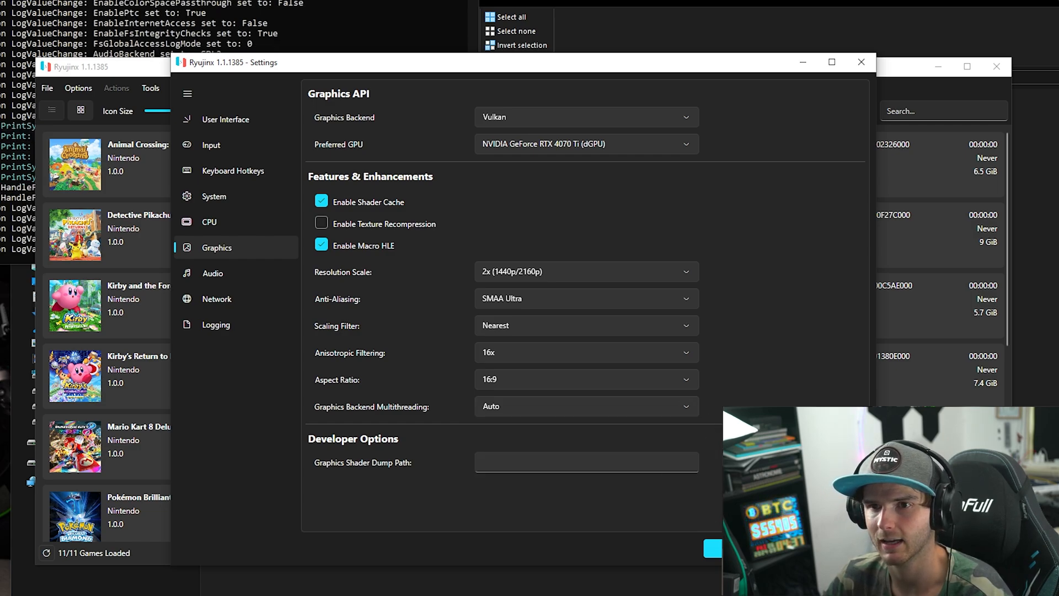
- Lower the audio volume to about 52 and leave network multiplayer mode Disabled
{"action": "left_click", "coordinate": [213, 273]}
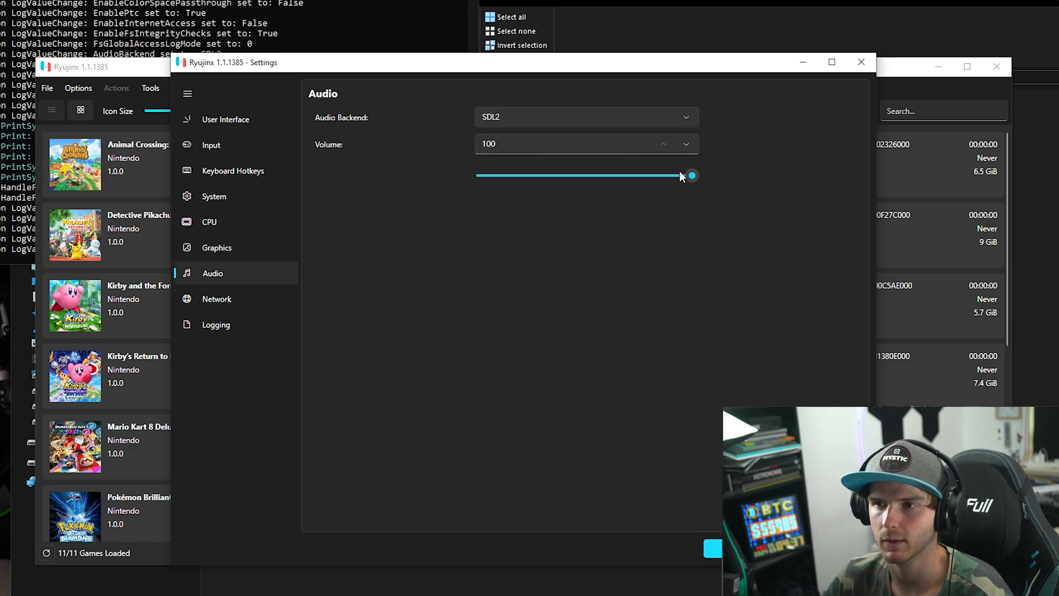
{"action": "mouse_move", "coordinate": [691, 175]}
{"action": "left_mouse_down"}
{"action": "mouse_move", "coordinate": [568, 176]}
{"action": "mouse_move", "coordinate": [589, 175]}
{"action": "left_mouse_up"}
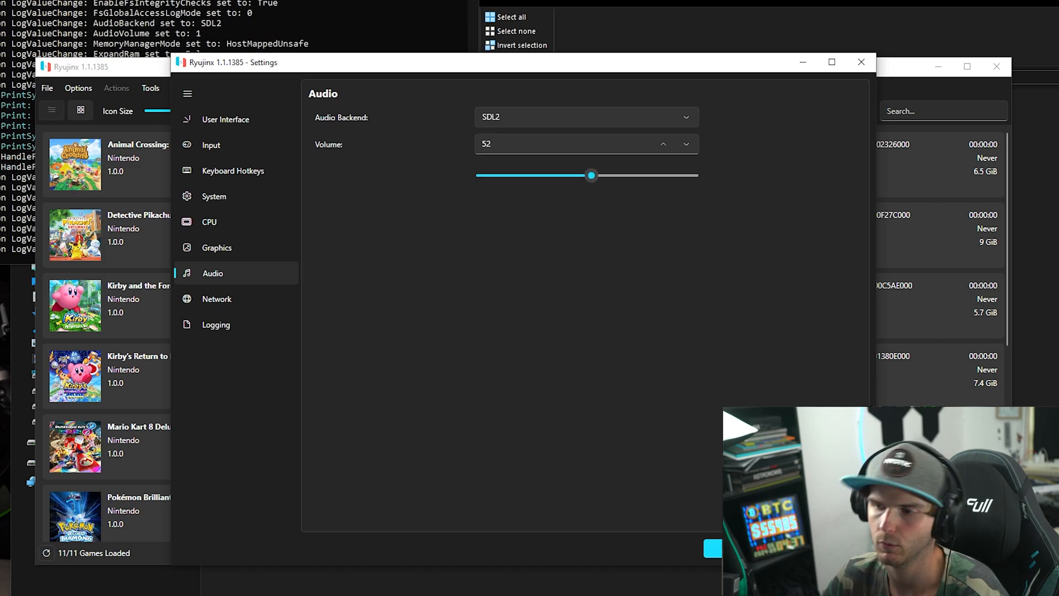
{"action": "left_click", "coordinate": [251, 295]}
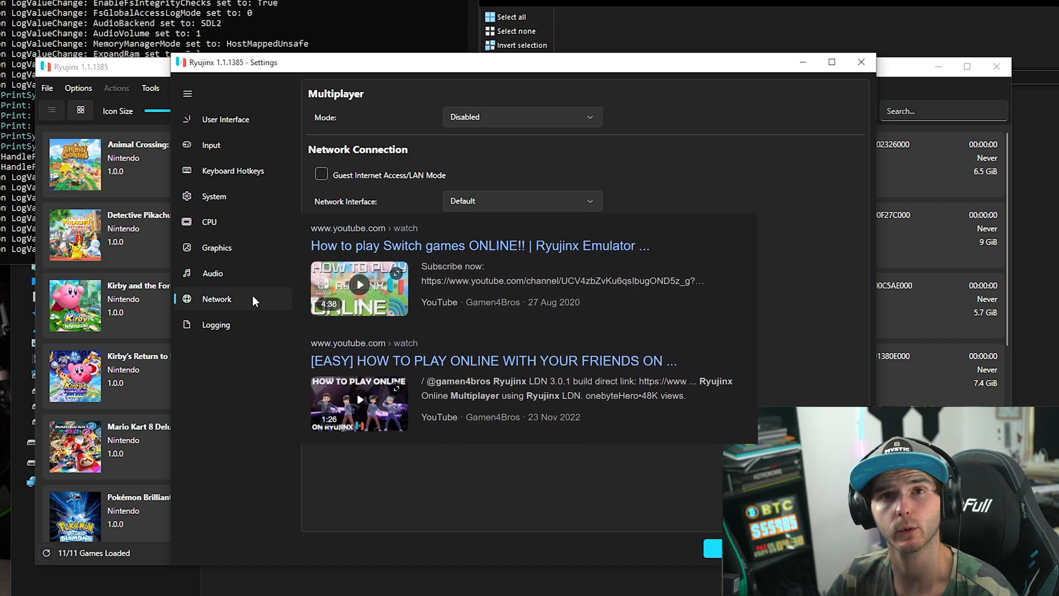
{"action": "left_click", "coordinate": [515, 117]}
{"action": "left_click", "coordinate": [411, 112]}
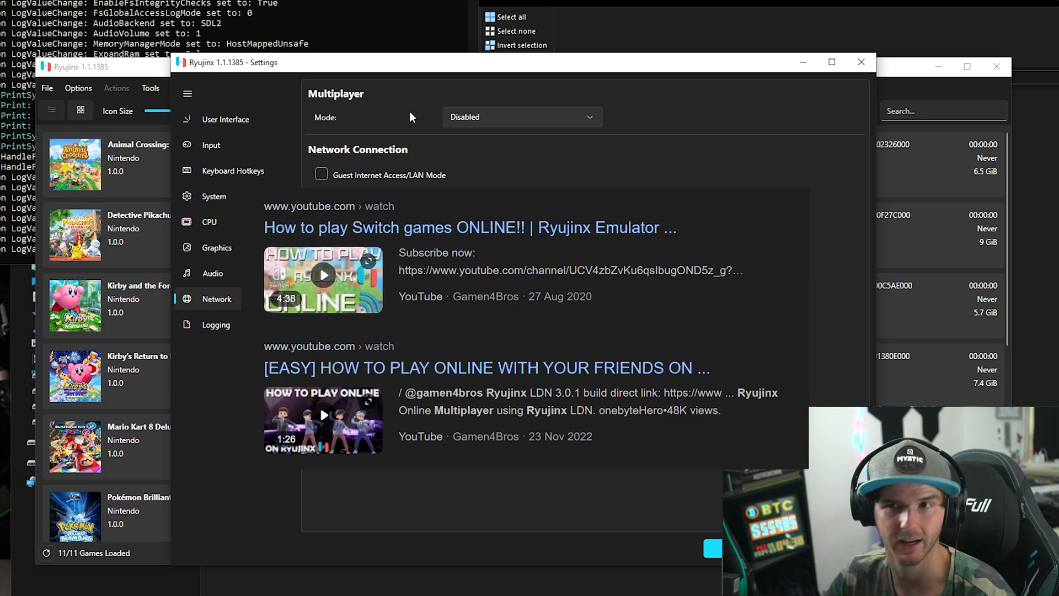
- Turn off file, stub, info, warning/error and guest logs, then save and close Settings
{"action": "left_click", "coordinate": [216, 325]}
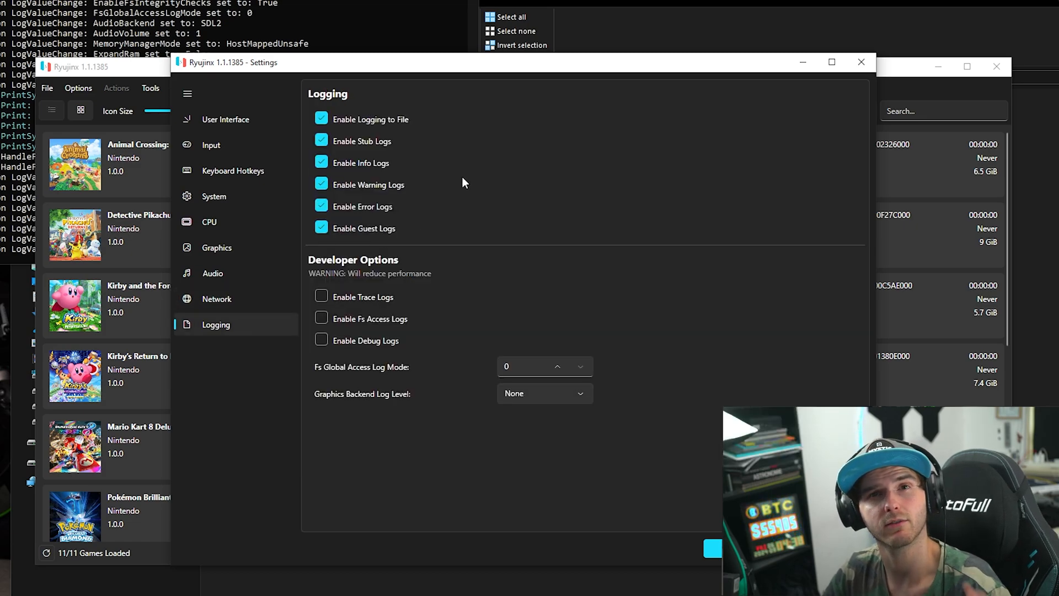
{"action": "left_click", "coordinate": [321, 120]}
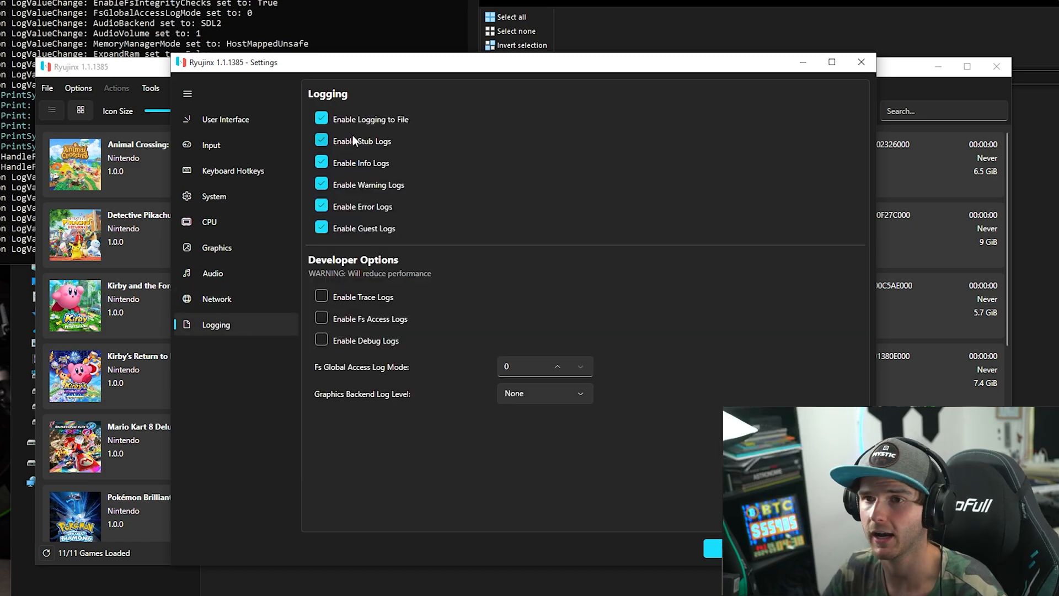
{"action": "left_click", "coordinate": [321, 141]}
{"action": "left_click", "coordinate": [321, 164]}
{"action": "left_click", "coordinate": [321, 205]}
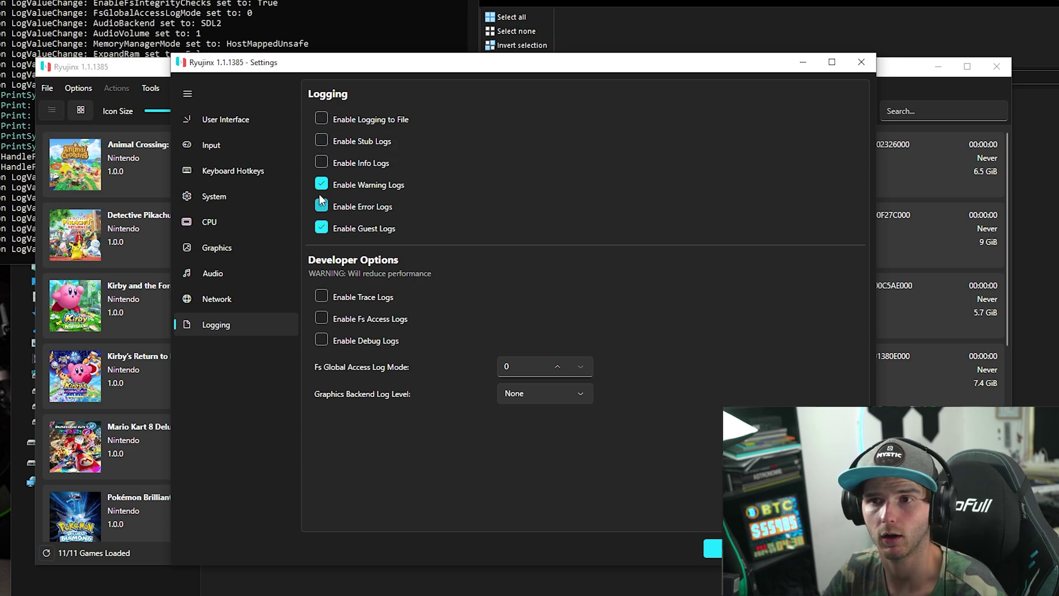
{"action": "left_click", "coordinate": [328, 227]}
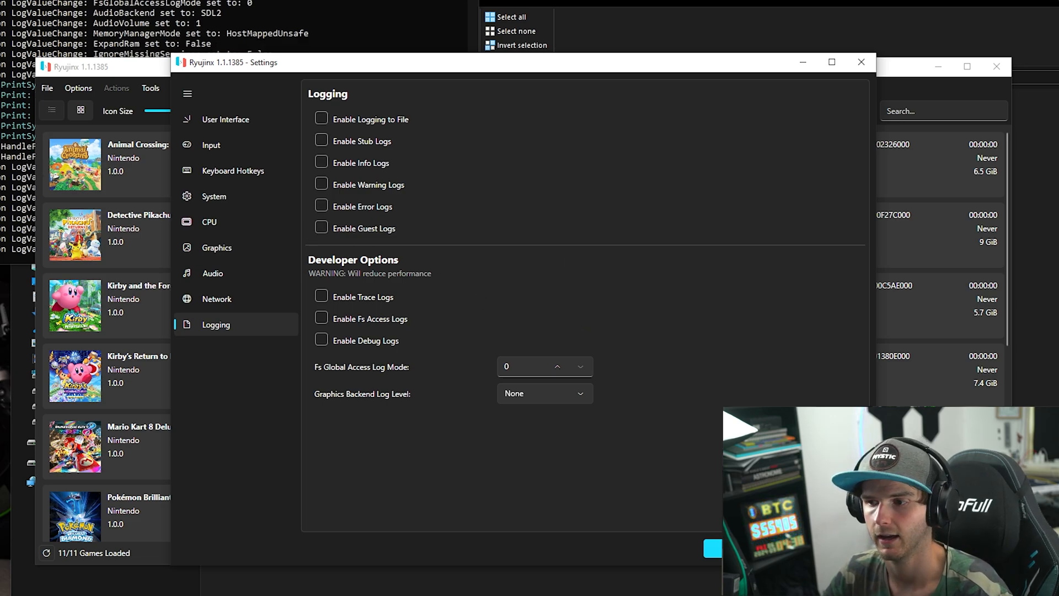
{"action": "left_click", "coordinate": [712, 548]}
{"action": "scroll", "coordinate": [438, 306], "scroll_direction": "down", "scroll_amount": 3}
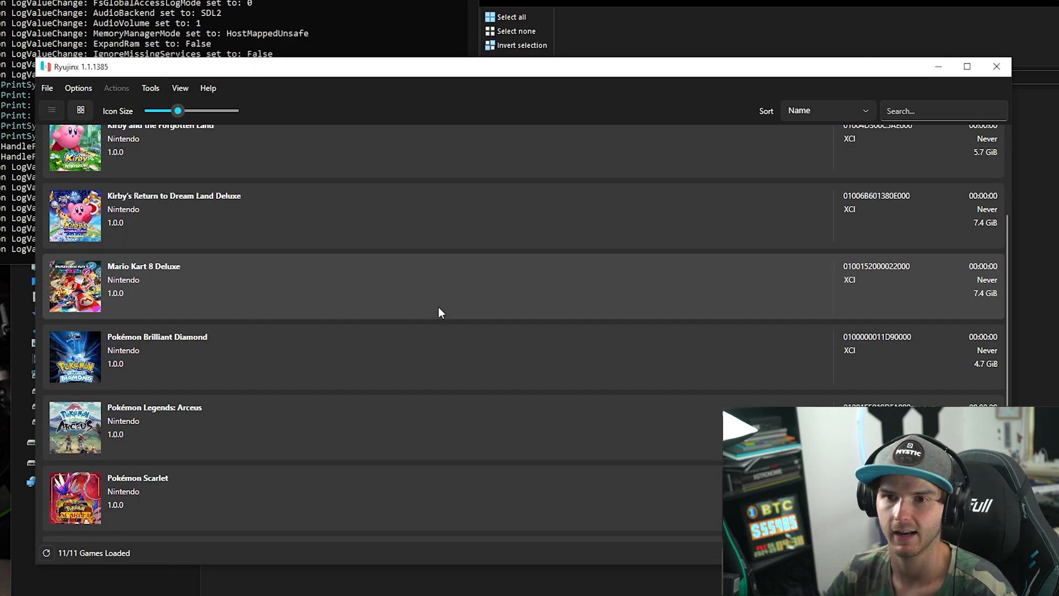
{"action": "scroll", "coordinate": [437, 308], "scroll_direction": "down", "scroll_amount": 1}
{"action": "scroll", "coordinate": [437, 307], "scroll_direction": "down", "scroll_amount": 1}
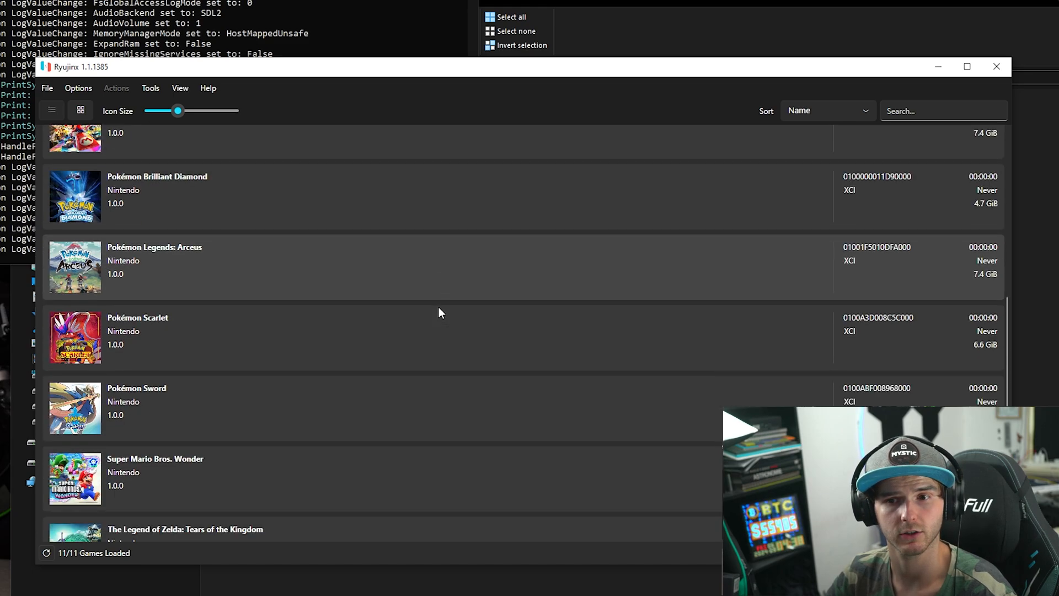
- Launch Pokémon Sword from the library and bring up the Options menu
{"action": "double_click", "coordinate": [356, 415]}
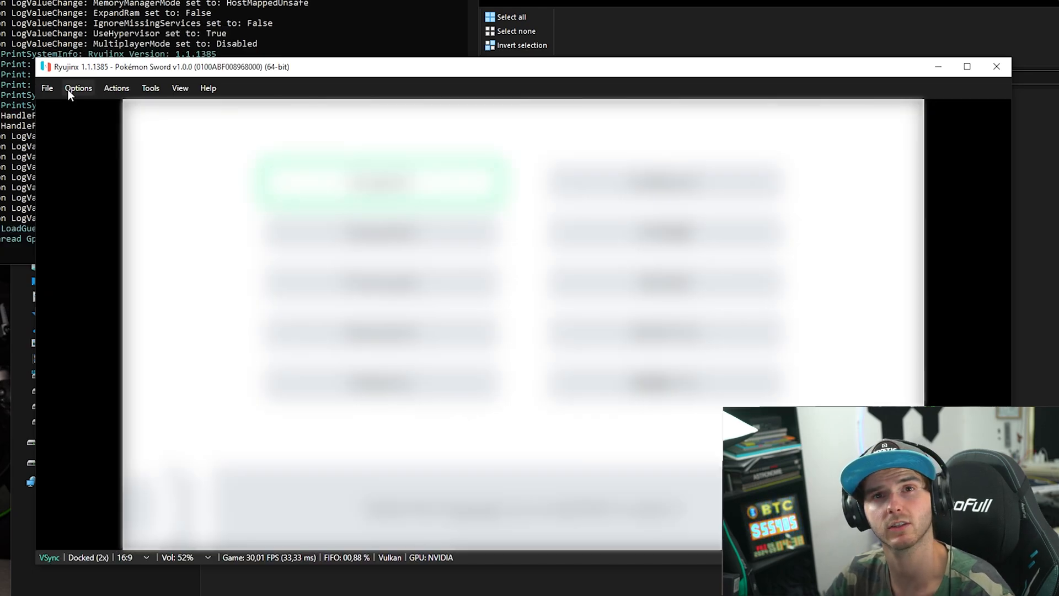
{"action": "left_click", "coordinate": [77, 89]}
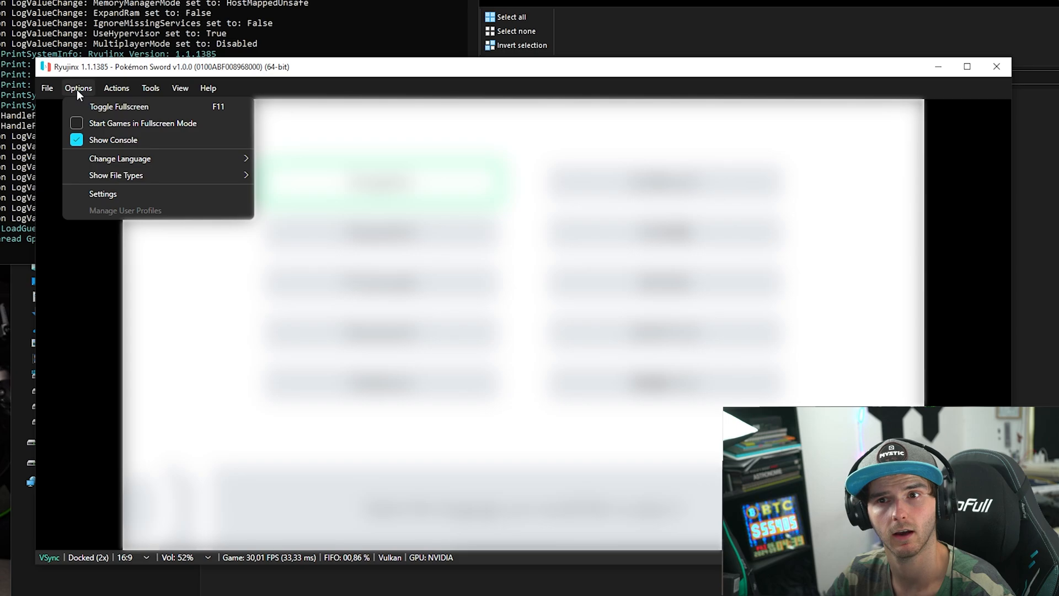